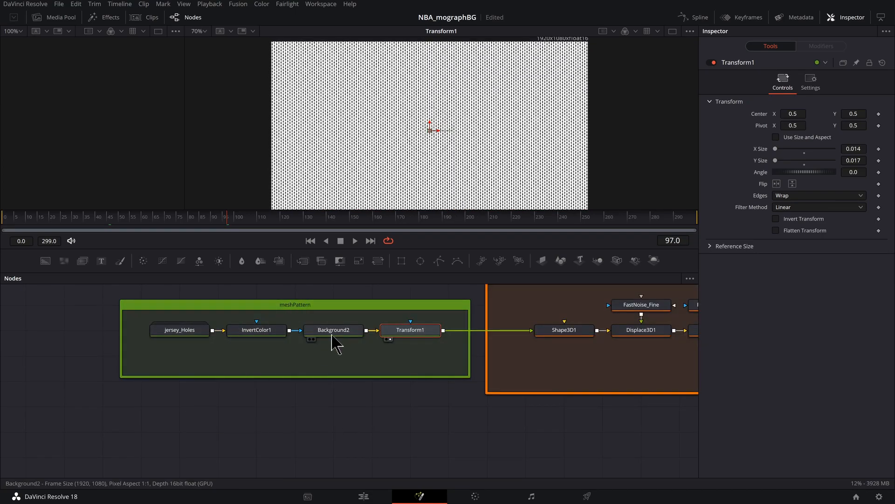
- Add a Background node in the empty area below the meshPattern group
{"action": "scroll", "coordinate": [334, 370], "scroll_direction": "down", "scroll_amount": 2}
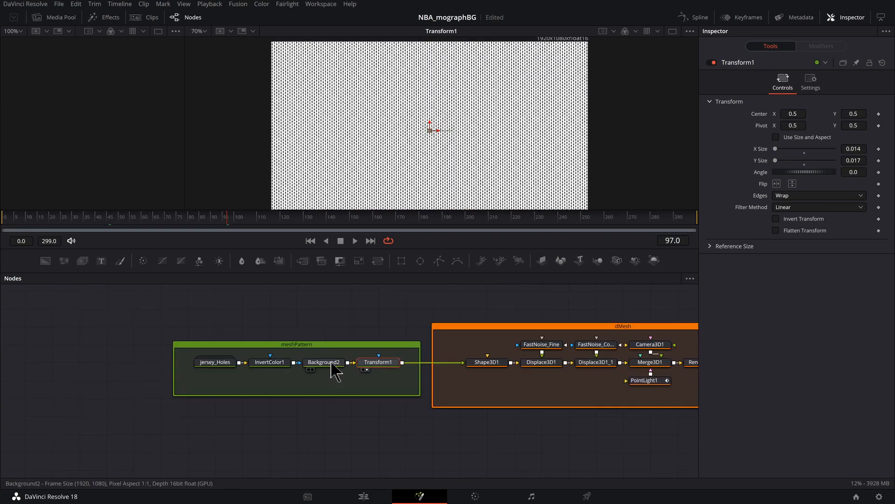
{"action": "scroll", "coordinate": [320, 370], "scroll_direction": "up", "scroll_amount": 2}
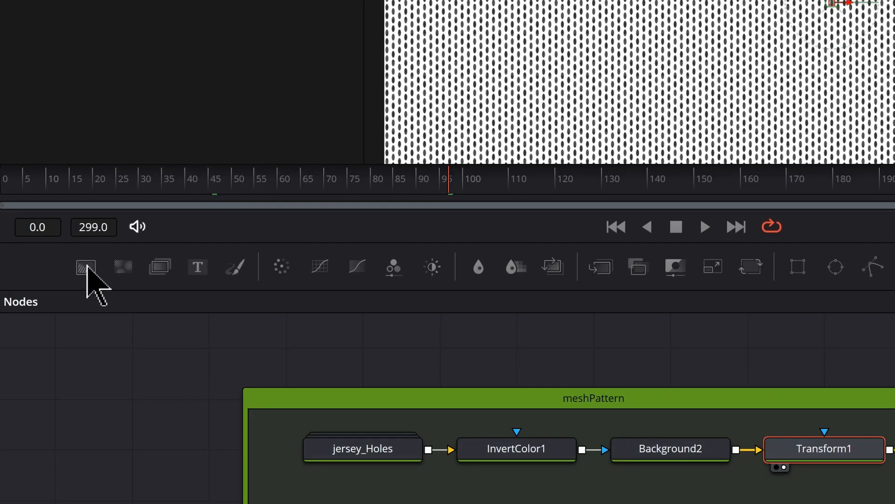
{"action": "left_click_drag", "start_coordinate": [87, 268], "coordinate": [359, 437]}
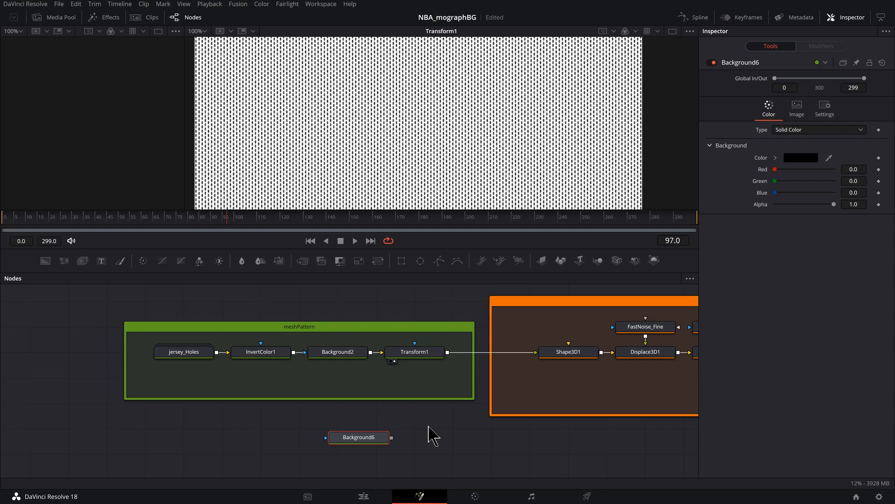
- Show Transform1 in the first viewer and the new Background node in the second, moving that node slightly aside
{"action": "left_click", "coordinate": [419, 356]}
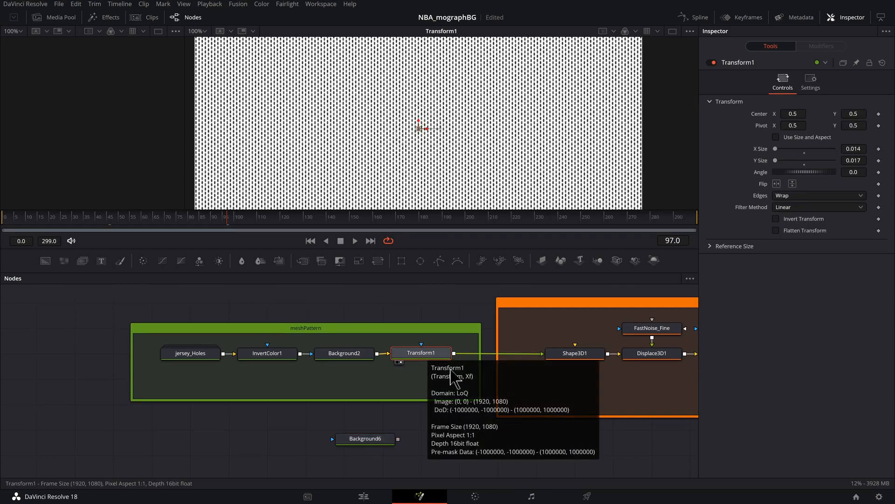
{"action": "key", "text": "1"}
{"action": "left_click", "coordinate": [378, 443]}
{"action": "left_click_drag", "start_coordinate": [378, 443], "coordinate": [415, 453]}
{"action": "key", "text": "2"}
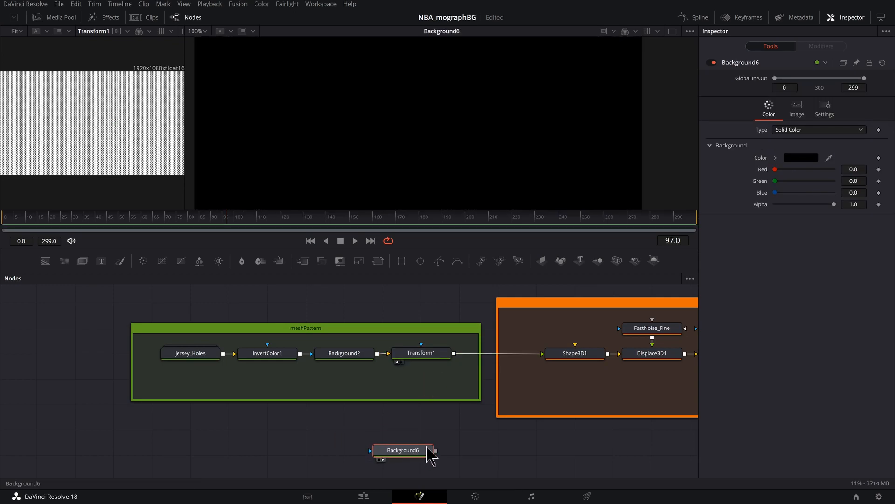
- Mask the new Background node with an Ellipse, set its node apart from the background, and narrow the width to 0.3125
{"action": "left_click_drag", "start_coordinate": [358, 429], "coordinate": [368, 423]}
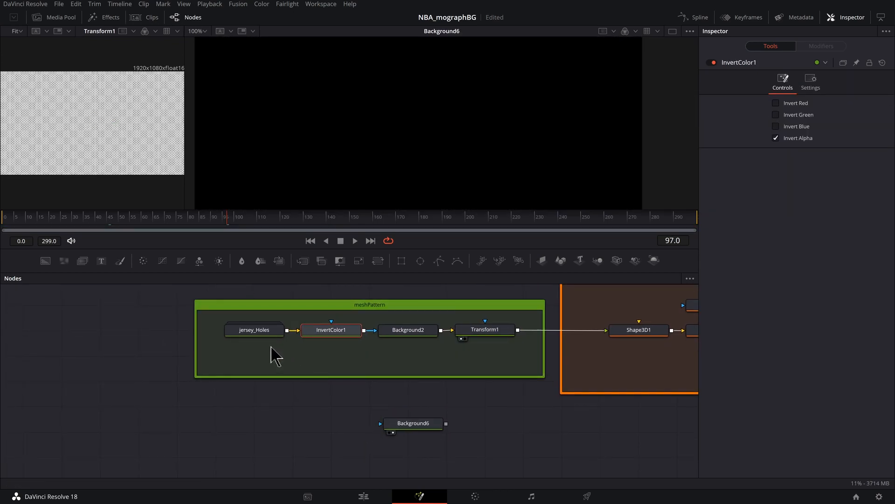
{"action": "left_click", "coordinate": [265, 334]}
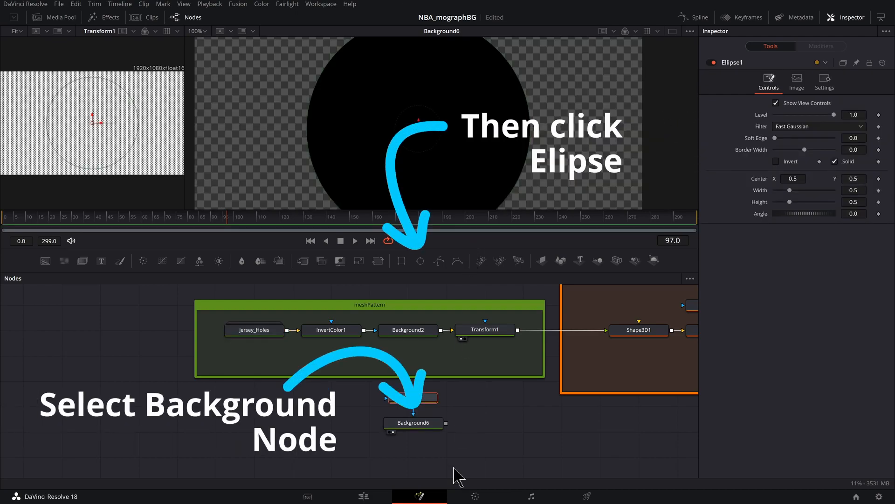
{"action": "left_click_drag", "start_coordinate": [419, 403], "coordinate": [270, 426]}
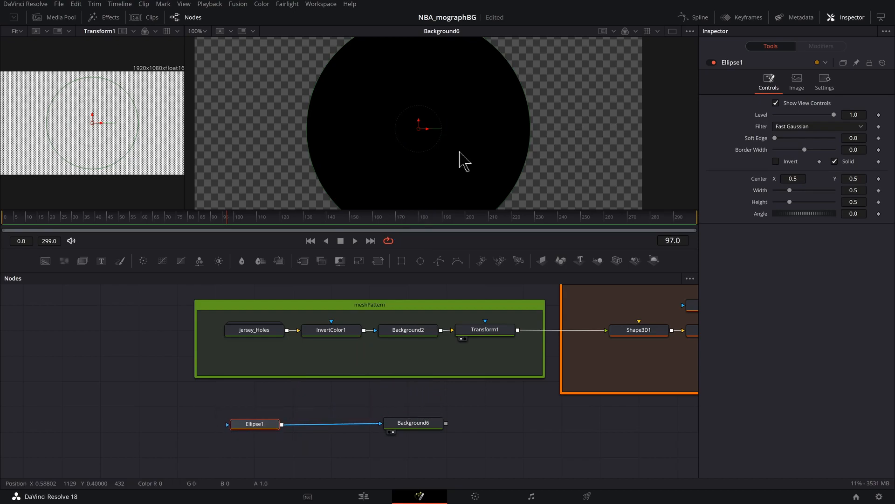
{"action": "scroll", "coordinate": [459, 154], "scroll_direction": "down", "scroll_amount": 2}
{"action": "left_click_drag", "start_coordinate": [494, 150], "coordinate": [474, 153]}
- Duplicate the ellipse mask and move the copy near the image's upper-left corner, at about X 0.02, Y 0.87
{"action": "left_click_drag", "start_coordinate": [257, 427], "coordinate": [254, 426]}
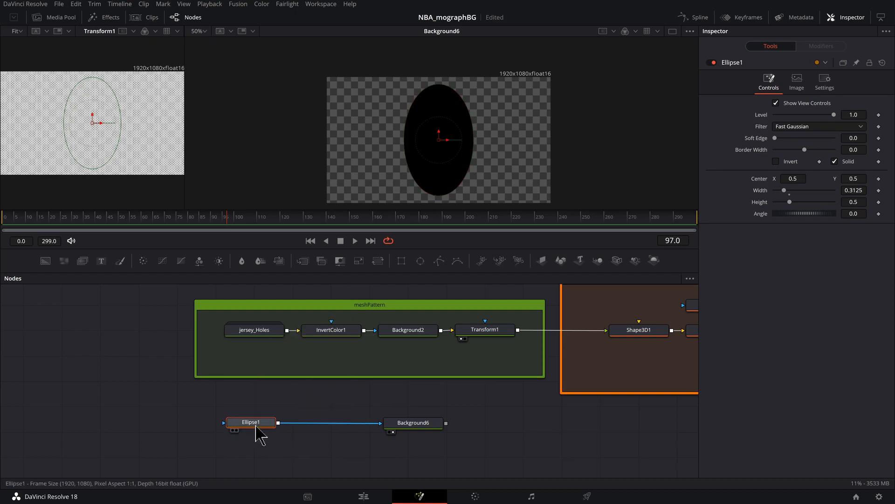
{"action": "key", "text": "ctrl+v"}
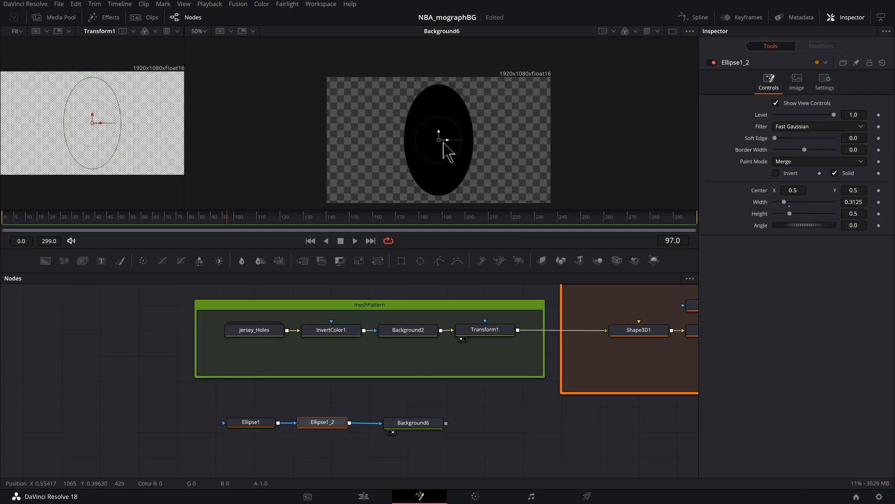
{"action": "left_click_drag", "start_coordinate": [447, 139], "coordinate": [332, 93]}
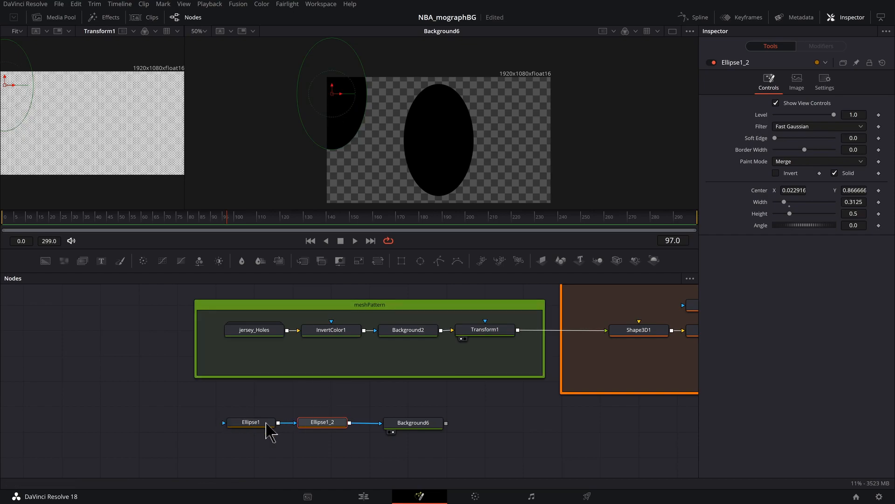
- Shift both ellipse nodes away from the background, duplicate Ellipse1_2, and move the copy near the image's upper-right corner, about X 0.98, Y 0.89
{"action": "left_click", "coordinate": [245, 425], "text": "ctrl"}
{"action": "left_click_drag", "start_coordinate": [329, 425], "coordinate": [212, 422]}
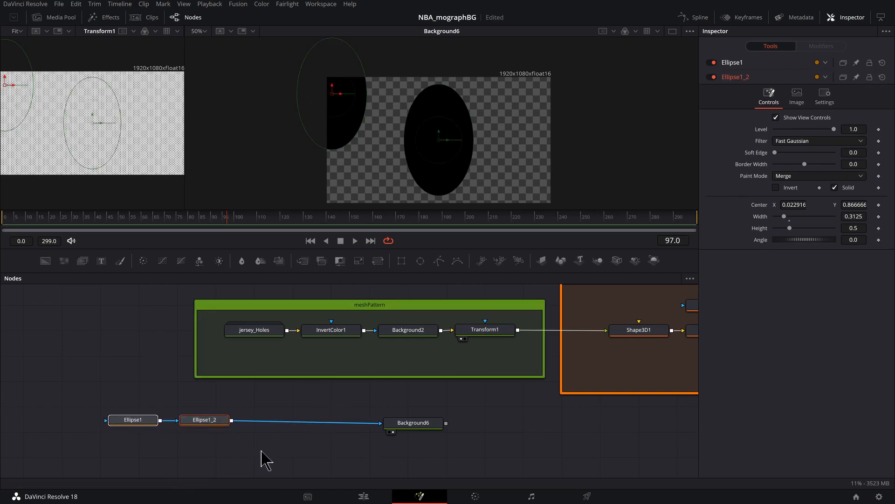
{"action": "left_click", "coordinate": [226, 423]}
{"action": "key", "text": "ctrl+c"}
{"action": "key", "text": "ctrl+v"}
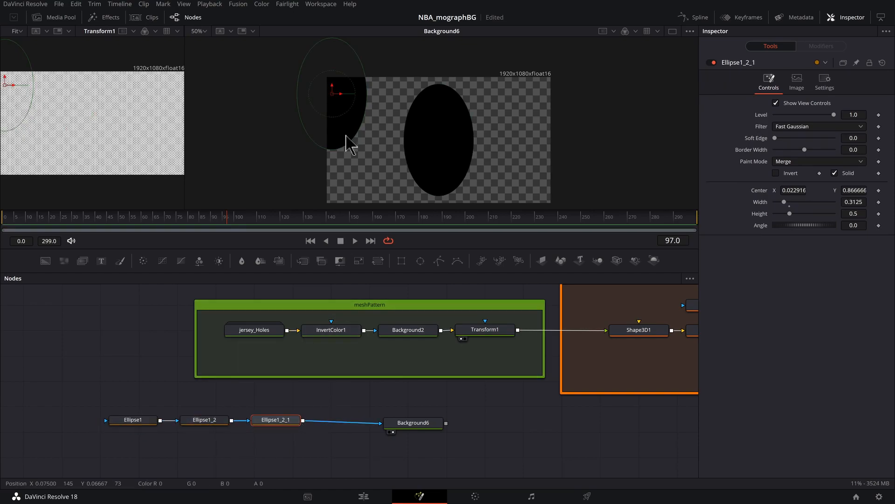
{"action": "left_click_drag", "start_coordinate": [333, 94], "coordinate": [572, 98]}
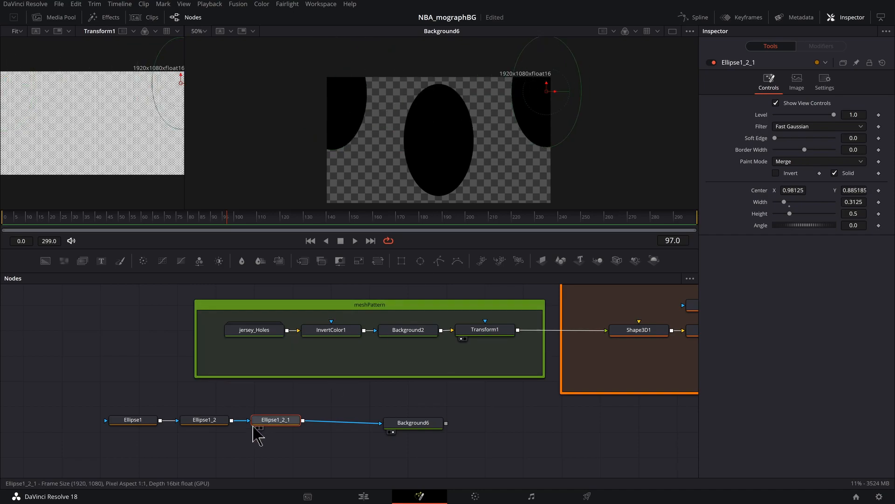
- Duplicate the upper-right ellipse mask and move the copy to the image's lower-right corner, at about X 1.00, Y 0.01
{"action": "key", "text": "ctrl+c"}
{"action": "key", "text": "ctrl+v"}
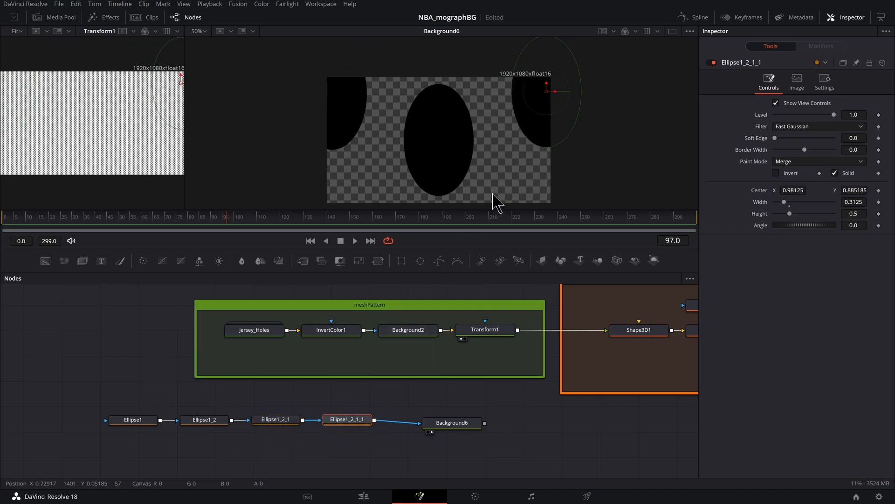
{"action": "left_click_drag", "start_coordinate": [494, 178], "coordinate": [489, 141]}
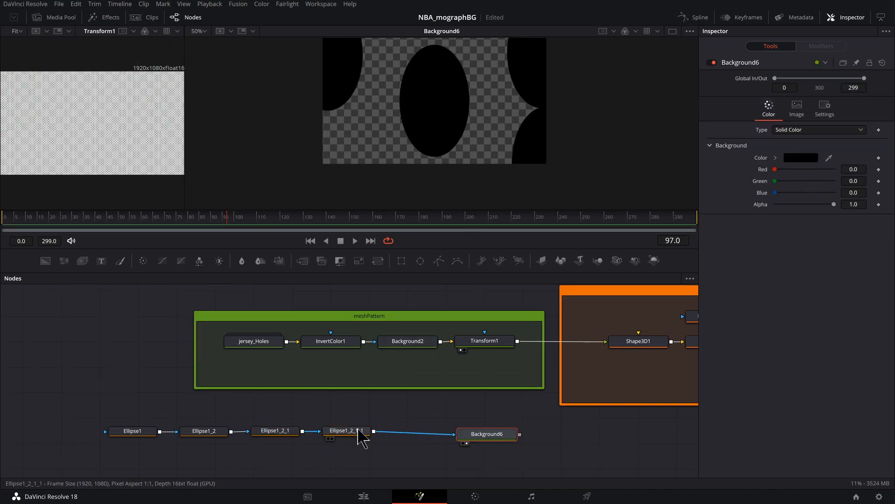
- Duplicate the lower-right ellipse mask and move the copy to the image's lower-left corner, at about X 0.01, Y 0.01
{"action": "left_click", "coordinate": [358, 430]}
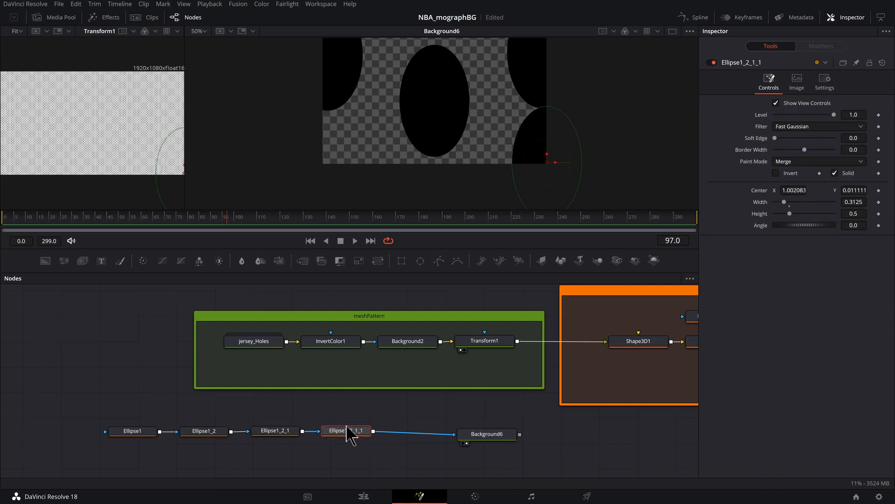
{"action": "key", "text": "ctrl+c"}
{"action": "key", "text": "ctrl+v"}
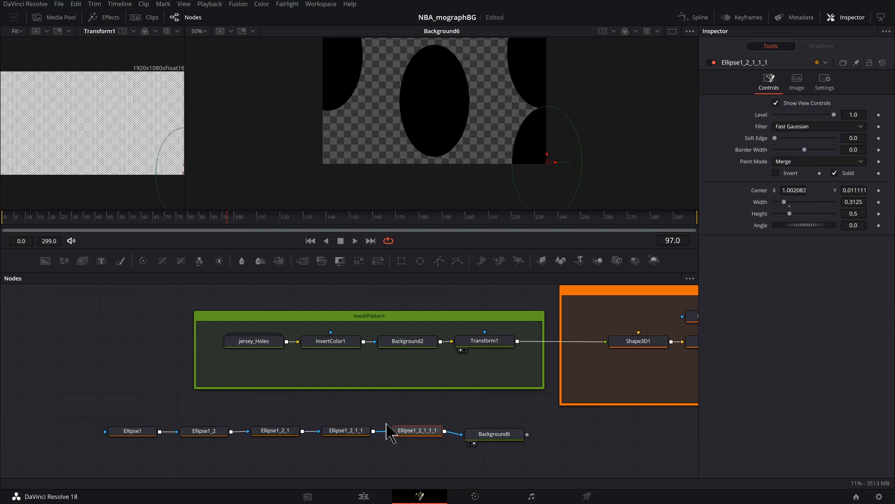
{"action": "left_click_drag", "start_coordinate": [537, 171], "coordinate": [336, 180]}
{"action": "left_click_drag", "start_coordinate": [475, 115], "coordinate": [471, 137]}
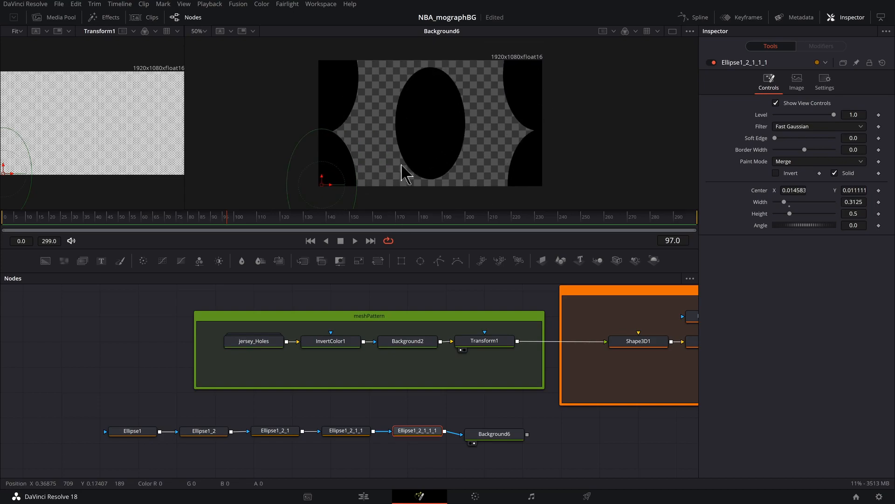
- Set the center of Ellipse1_2 to X 0 and Y 1
{"action": "left_click", "coordinate": [204, 432]}
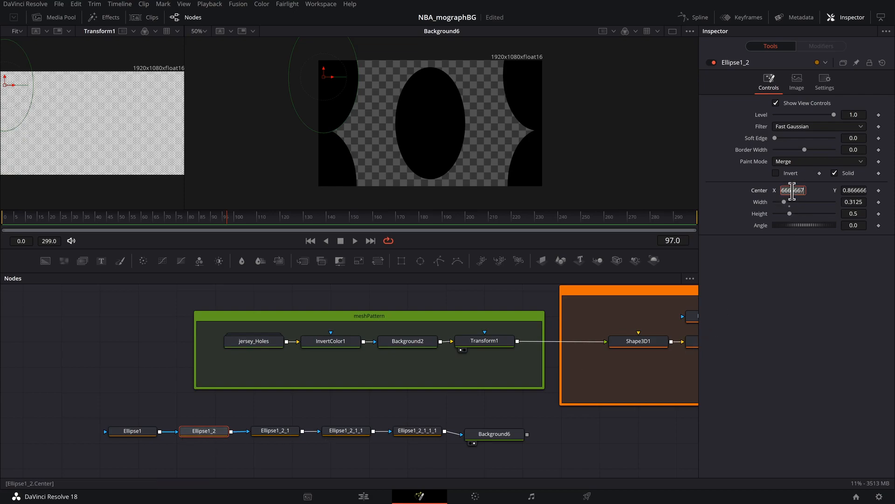
{"action": "type", "text": "0"}
{"action": "left_click", "coordinate": [860, 191]}
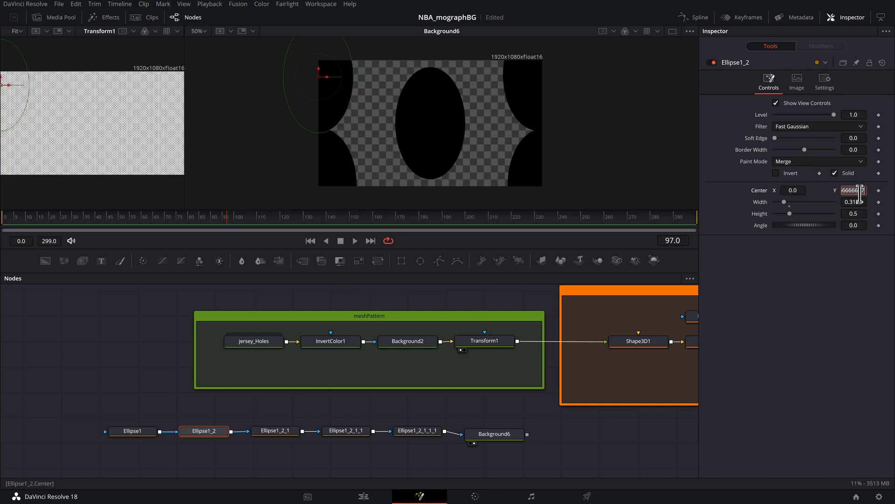
{"action": "type", "text": "1"}
{"action": "key", "text": "Return"}
- Set the center of Ellipse1_2_1 to X 1 and Y 1
{"action": "left_click", "coordinate": [275, 431]}
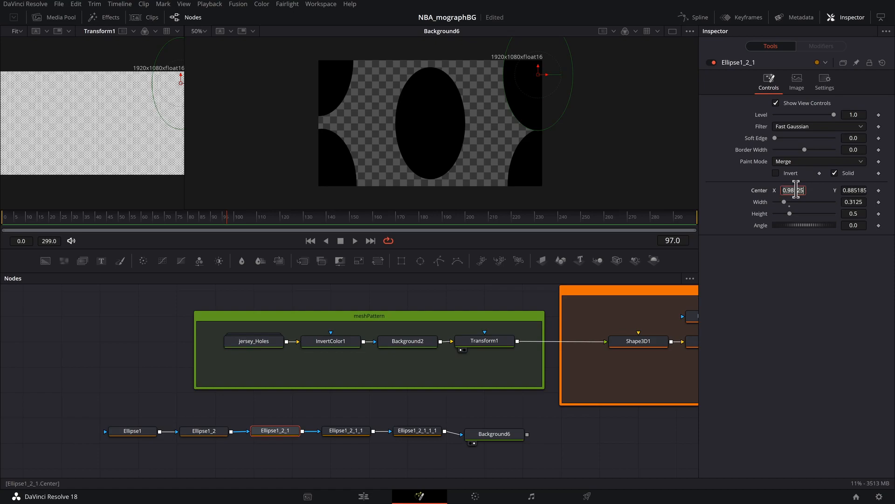
{"action": "left_click", "coordinate": [856, 192]}
{"action": "type", "text": "1"}
{"action": "key", "text": "Return"}
- Align Ellipse1_2_1_1 exactly with the image's lower-right corner, setting its center X to 1
{"action": "left_click", "coordinate": [349, 432]}
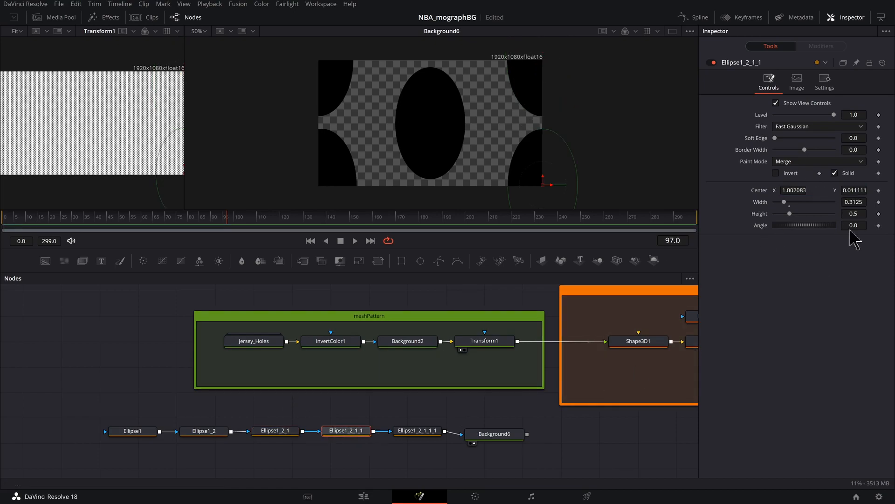
{"action": "type", "text": "1"}
{"action": "key", "text": "Return"}
{"action": "left_click", "coordinate": [858, 190]}
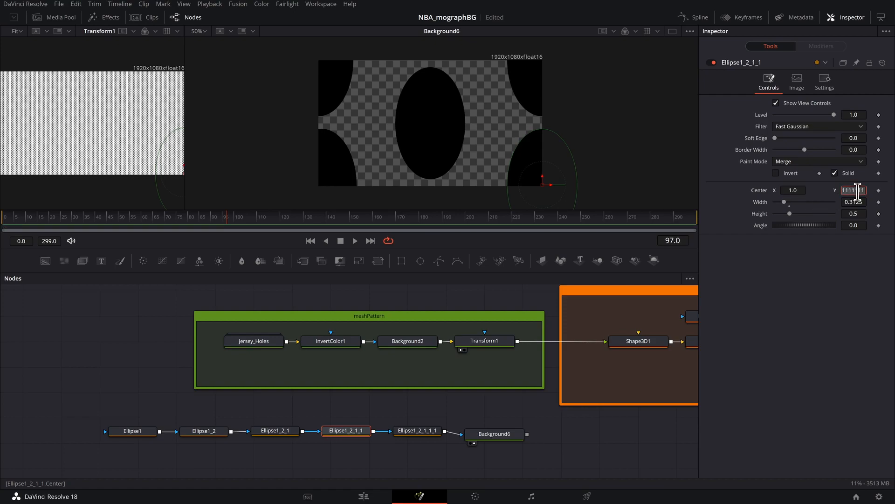
- Set the center of Ellipse1_2_1_1_1 to X 0 and Y 0
{"action": "left_click", "coordinate": [418, 430]}
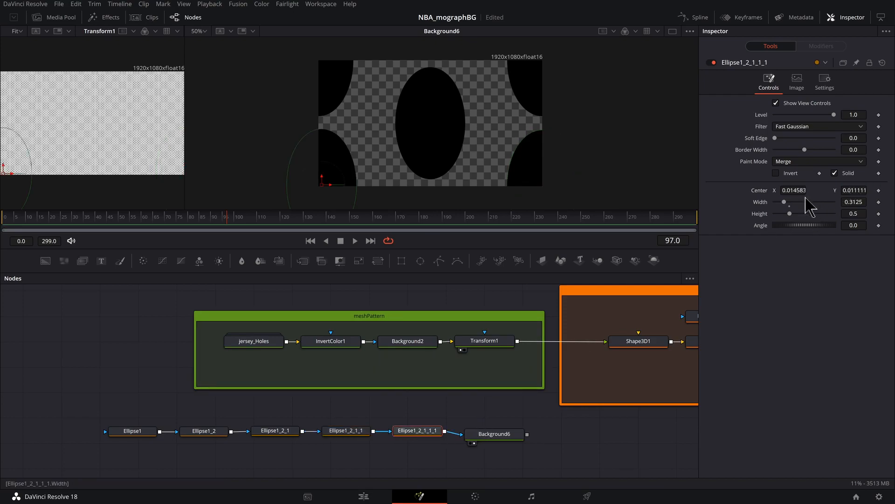
{"action": "type", "text": "0"}
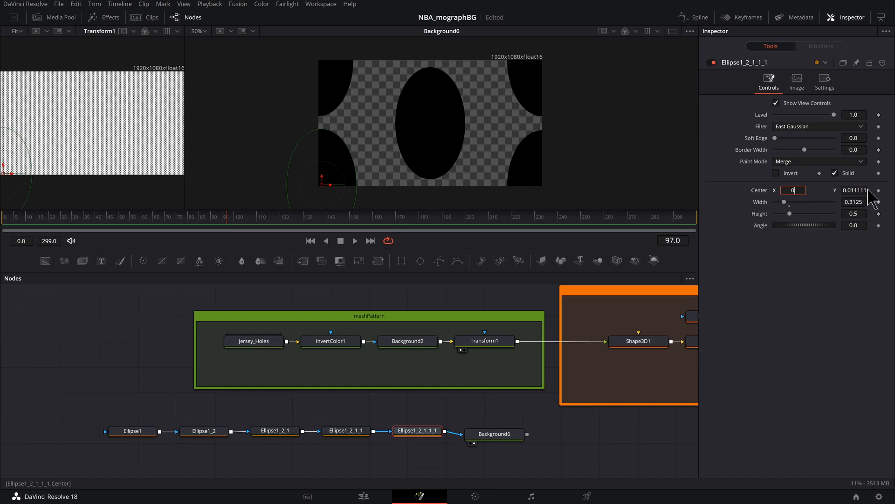
{"action": "key", "text": "Return"}
{"action": "left_click", "coordinate": [859, 190]}
{"action": "type", "text": "0"}
{"action": "key", "text": "Tab"}
{"action": "left_click", "coordinate": [458, 124]}
{"action": "left_click_drag", "start_coordinate": [354, 194], "coordinate": [325, 185]}
{"action": "key", "text": "ctrl+z"}
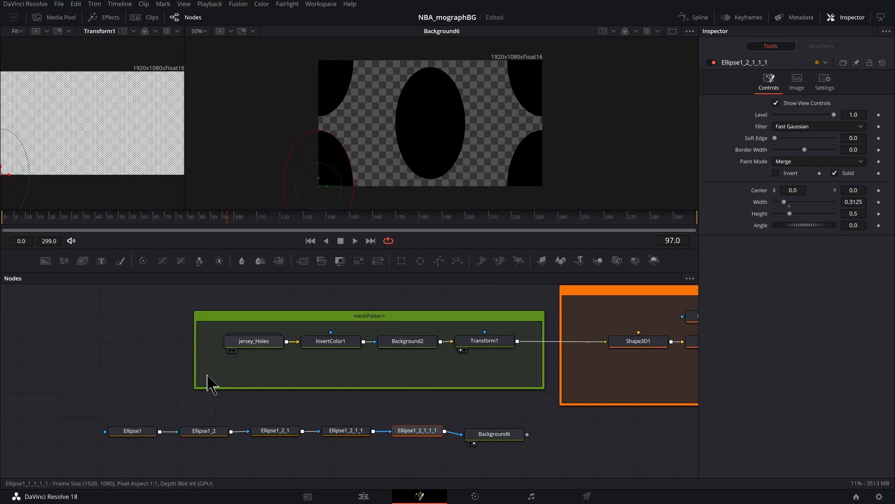
- Rename the Ellipse1 node to Ellipse_Main and pin its controls in the Inspector
{"action": "scroll", "coordinate": [168, 415], "scroll_direction": "down", "scroll_amount": 2}
{"action": "scroll", "coordinate": [169, 393], "scroll_direction": "up", "scroll_amount": 2}
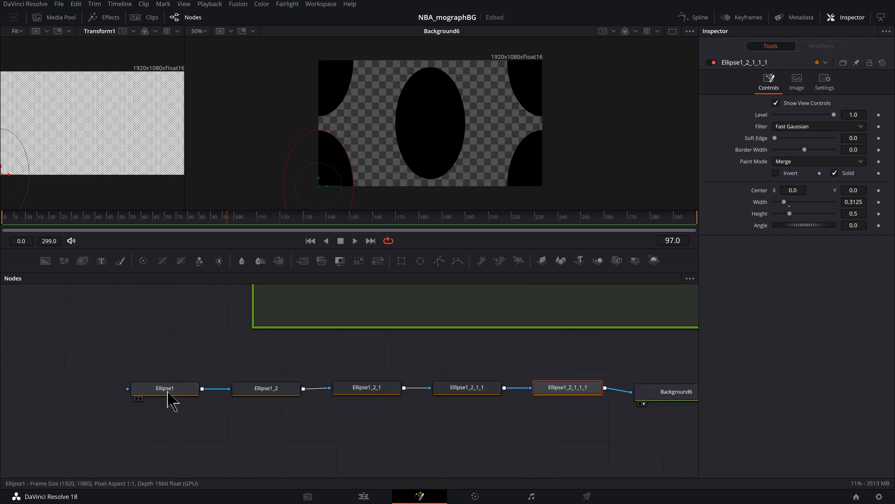
{"action": "left_click", "coordinate": [175, 390]}
{"action": "key", "text": "F2"}
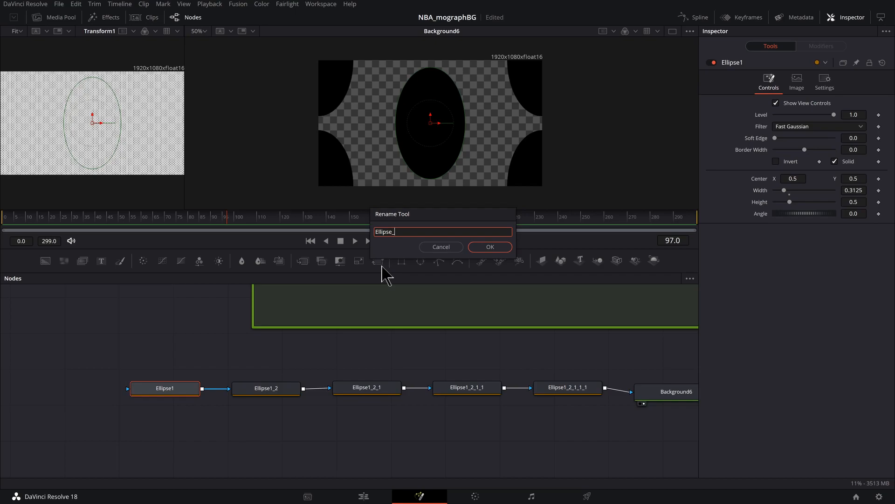
{"action": "key", "text": "Return"}
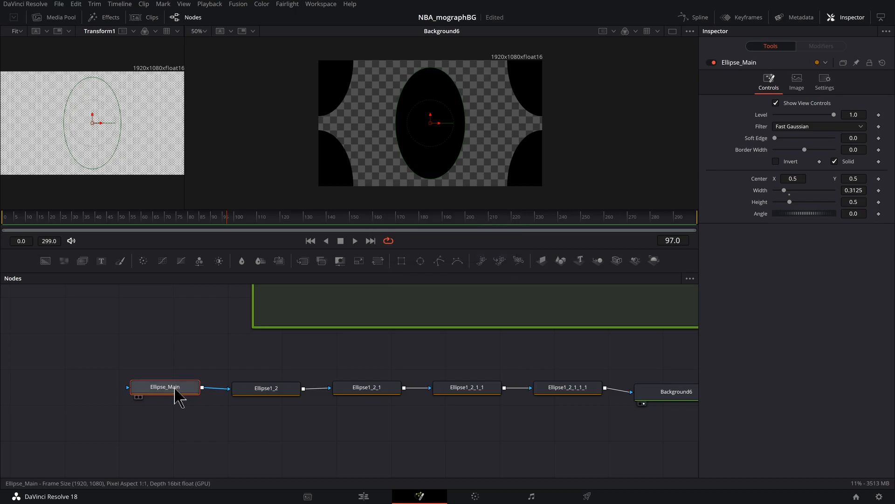
{"action": "left_click_drag", "start_coordinate": [176, 391], "coordinate": [178, 398]}
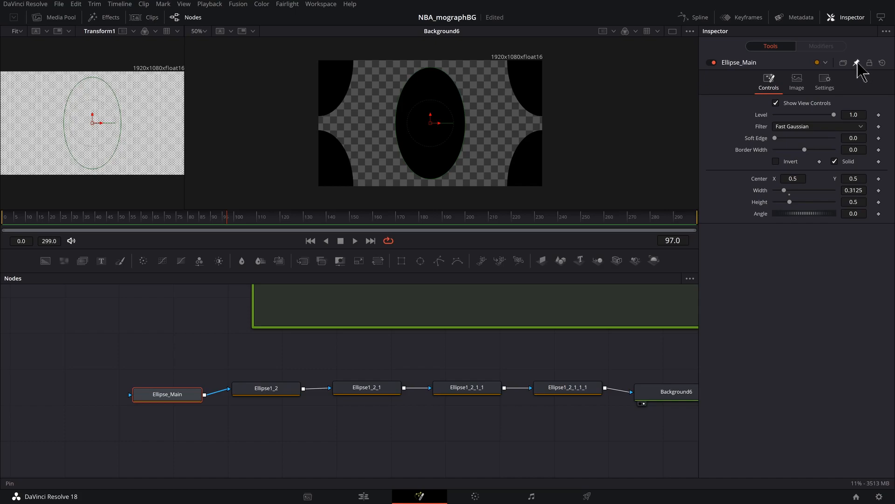
{"action": "left_click_drag", "start_coordinate": [301, 414], "coordinate": [285, 417]}
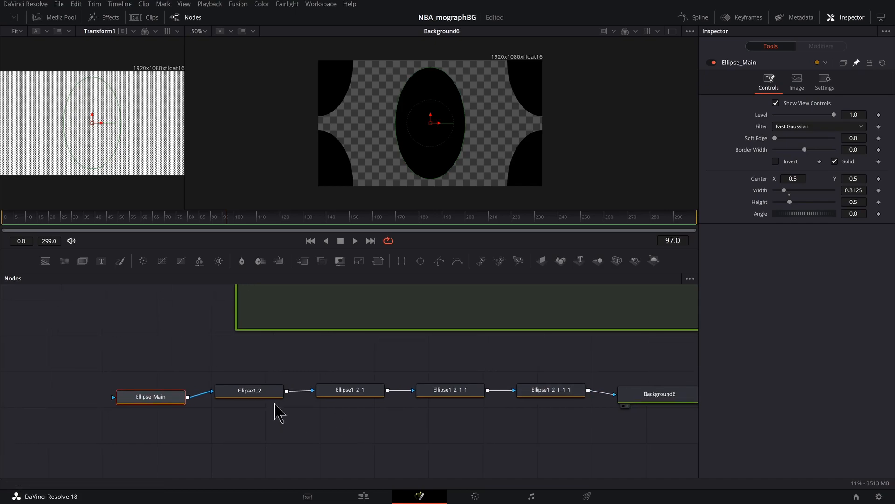
- Add an expression to the width of Ellipse1_2 that links it to Ellipse_Main's width
{"action": "left_click", "coordinate": [251, 396]}
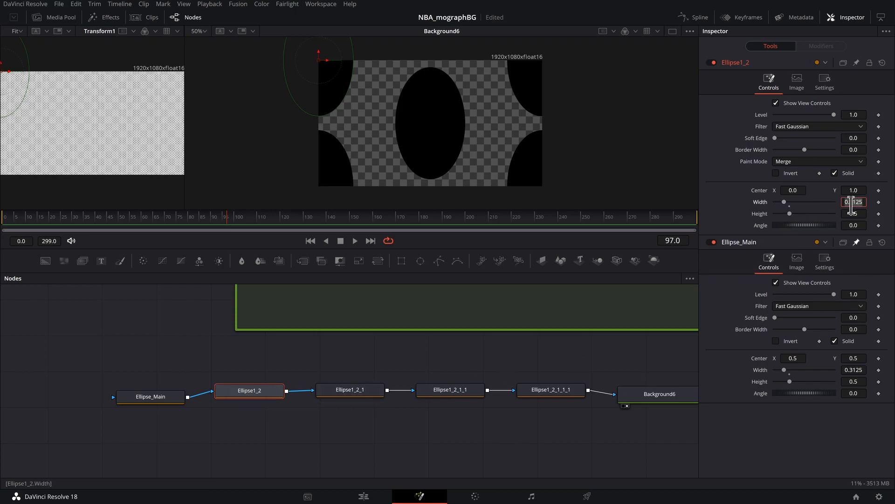
{"action": "type", "text": "="}
{"action": "key", "text": "Return"}
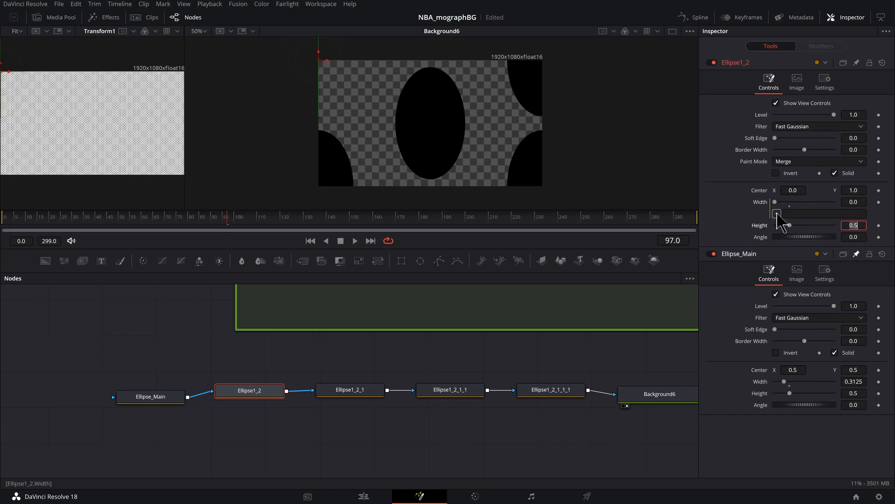
{"action": "left_click_drag", "start_coordinate": [777, 214], "coordinate": [760, 382]}
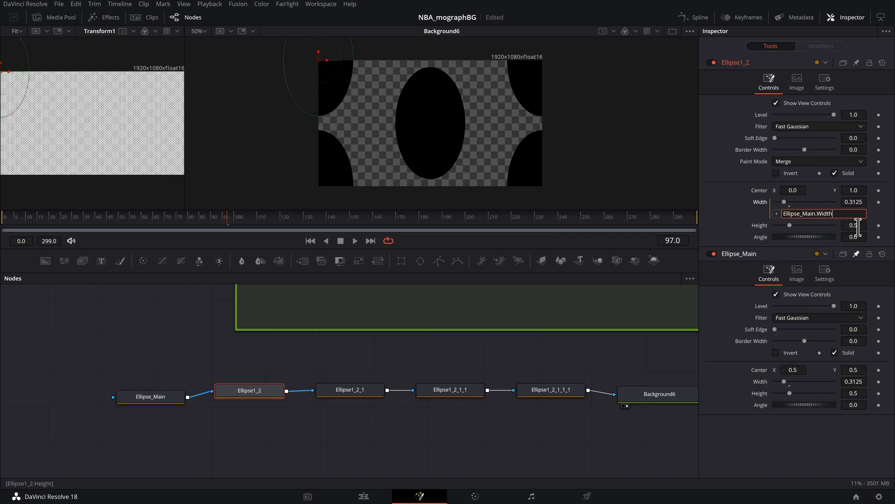
- Add an expression linking Ellipse1_2's height to Ellipse_Main's height, and select Ellipse1_2_1 for the same size links
{"action": "type", "text": "="}
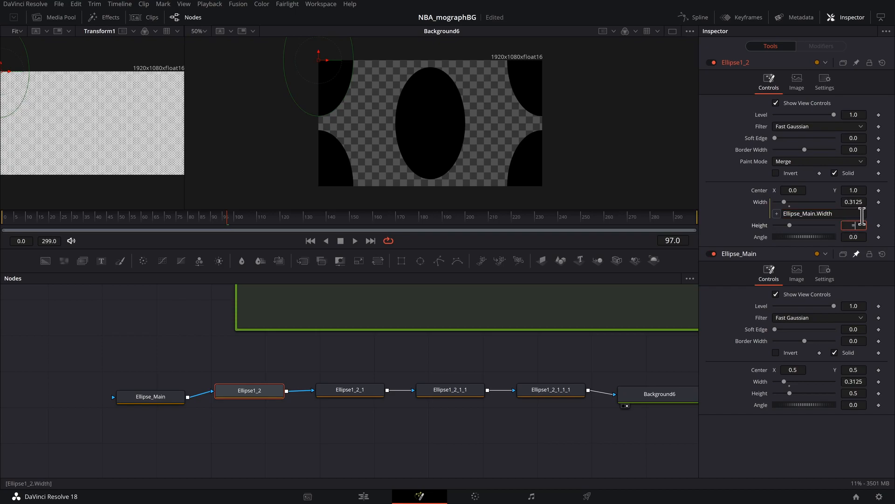
{"action": "key", "text": "Tab"}
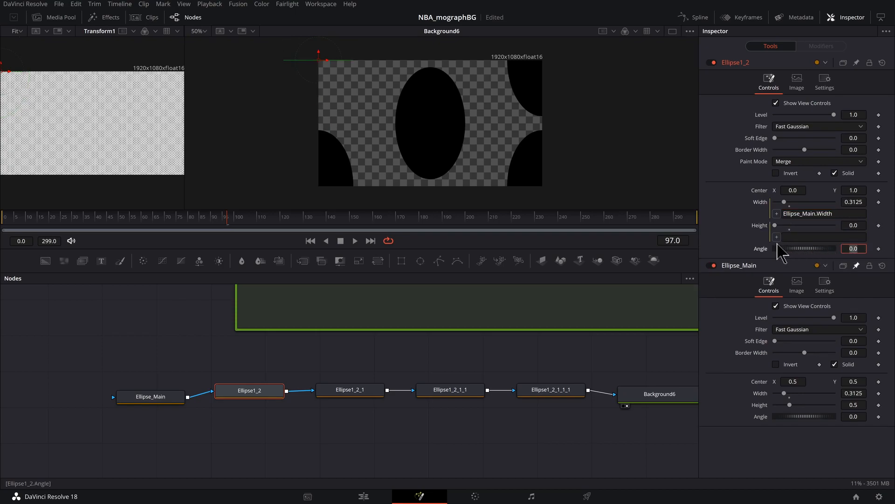
{"action": "left_click_drag", "start_coordinate": [776, 237], "coordinate": [790, 404]}
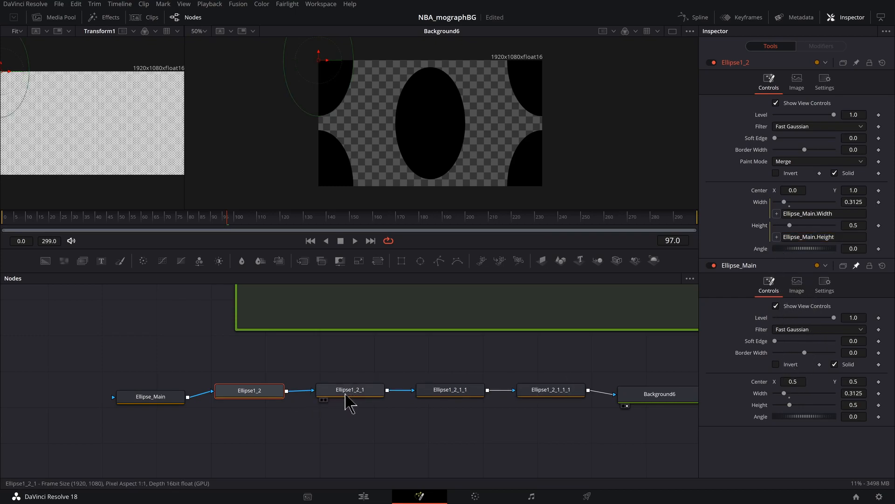
{"action": "left_click", "coordinate": [349, 394]}
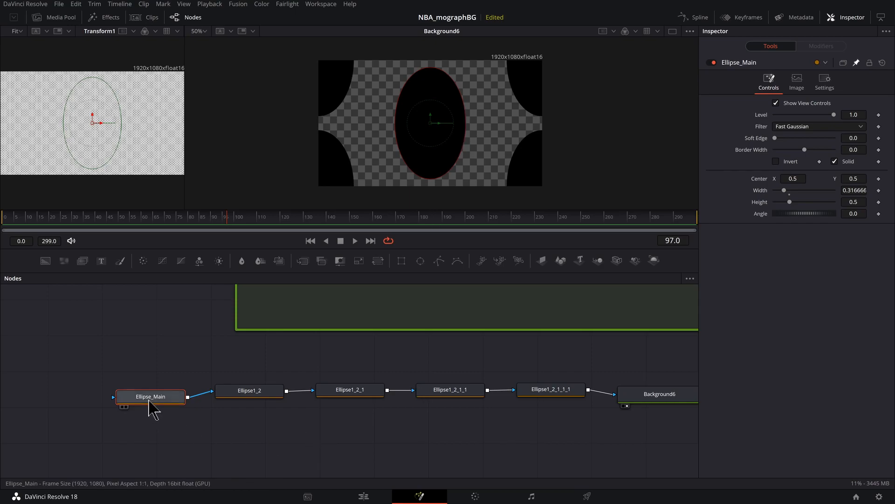
- Level the Ellipse_Main node with its neighbours and reshape its ellipse to about 0.379 wide and 0.45 high
{"action": "left_click_drag", "start_coordinate": [151, 401], "coordinate": [150, 392]}
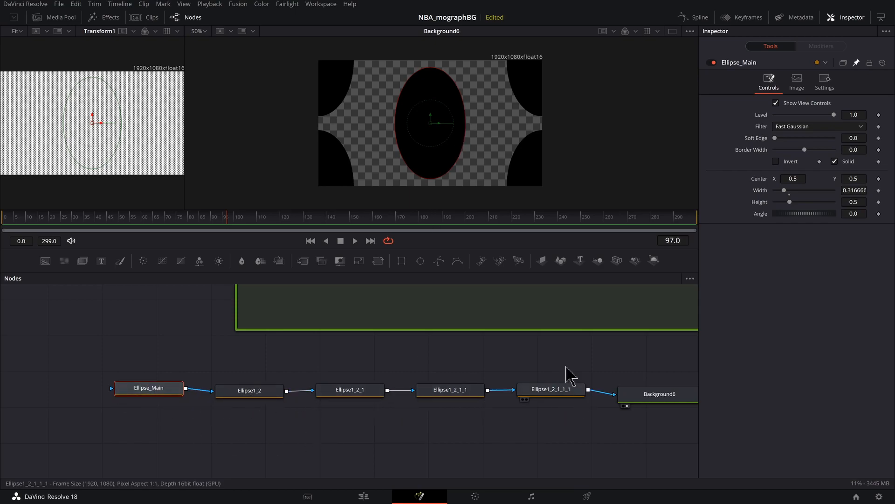
{"action": "mouse_move", "coordinate": [465, 134]}
{"action": "left_mouse_down"}
{"action": "mouse_move", "coordinate": [511, 135]}
{"action": "mouse_move", "coordinate": [472, 136]}
{"action": "left_mouse_up"}
{"action": "mouse_move", "coordinate": [443, 74]}
{"action": "left_mouse_down"}
{"action": "mouse_move", "coordinate": [443, 124]}
{"action": "mouse_move", "coordinate": [447, 73]}
{"action": "left_mouse_up"}
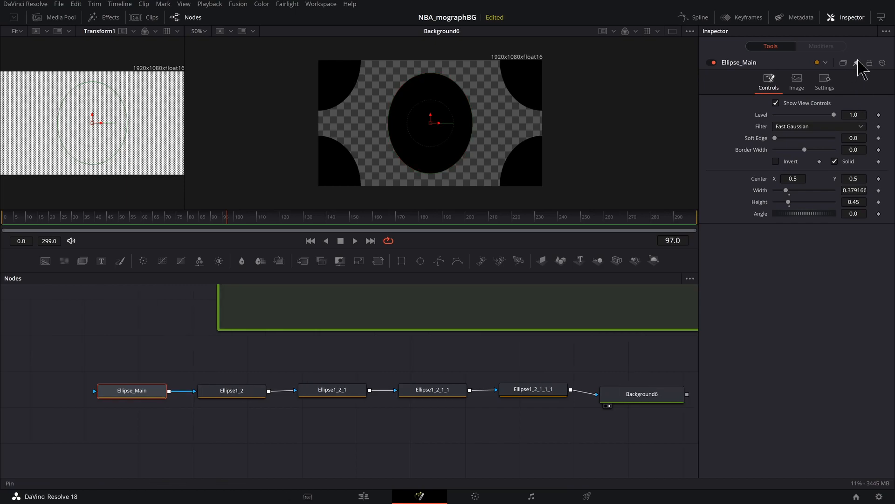
- Group the five ellipse nodes, line the group up with Background6, and check its contents before collapsing it again
{"action": "left_click_drag", "start_coordinate": [58, 353], "coordinate": [552, 434]}
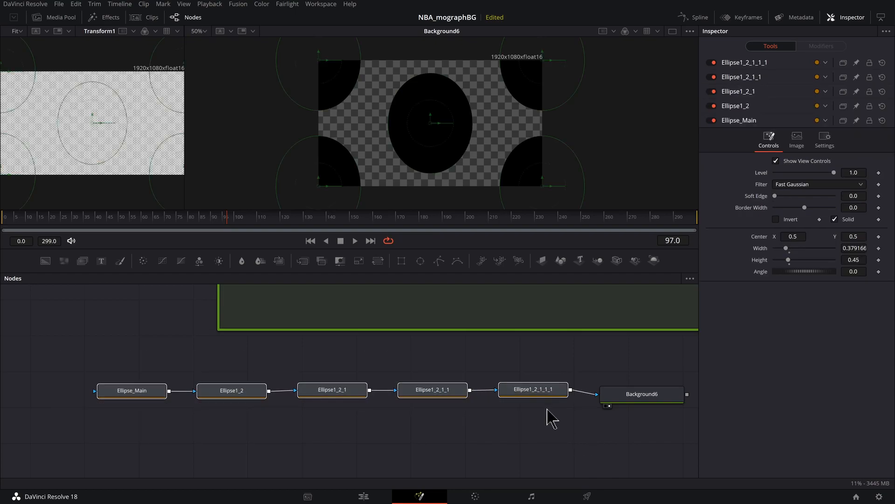
{"action": "right_click", "coordinate": [536, 392]}
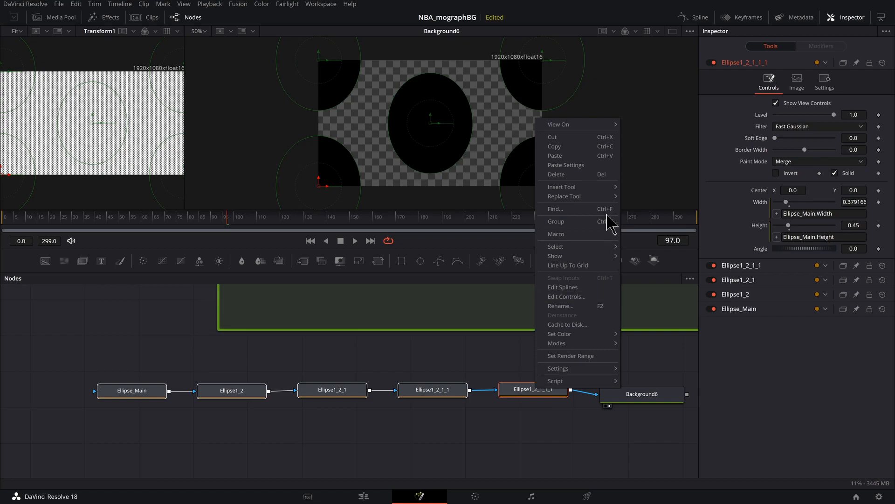
{"action": "left_click", "coordinate": [556, 221]}
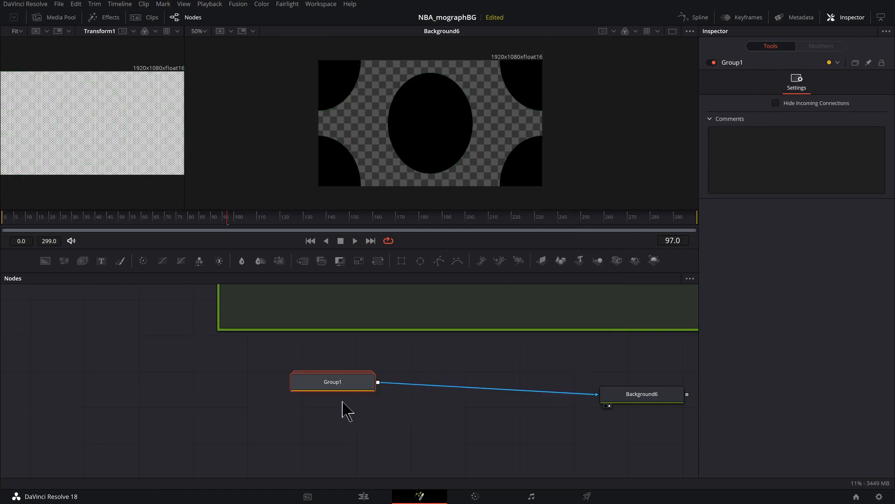
{"action": "left_click_drag", "start_coordinate": [340, 377], "coordinate": [340, 385]}
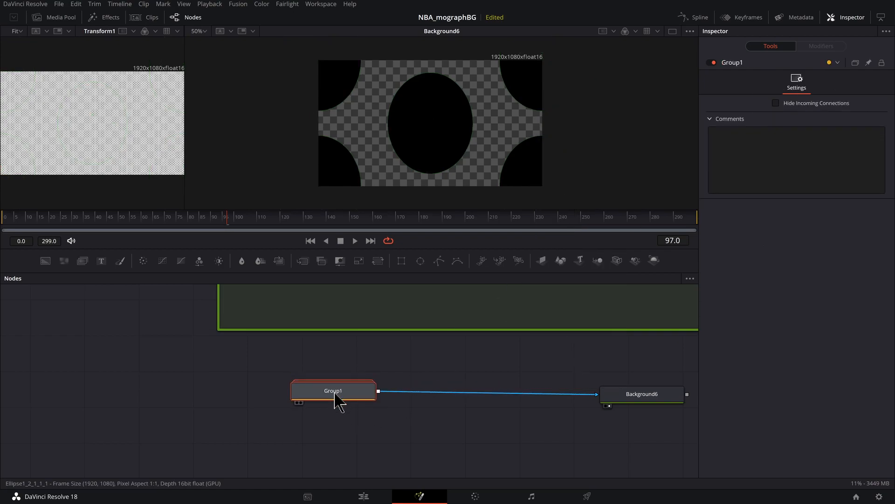
{"action": "double_click", "coordinate": [340, 396]}
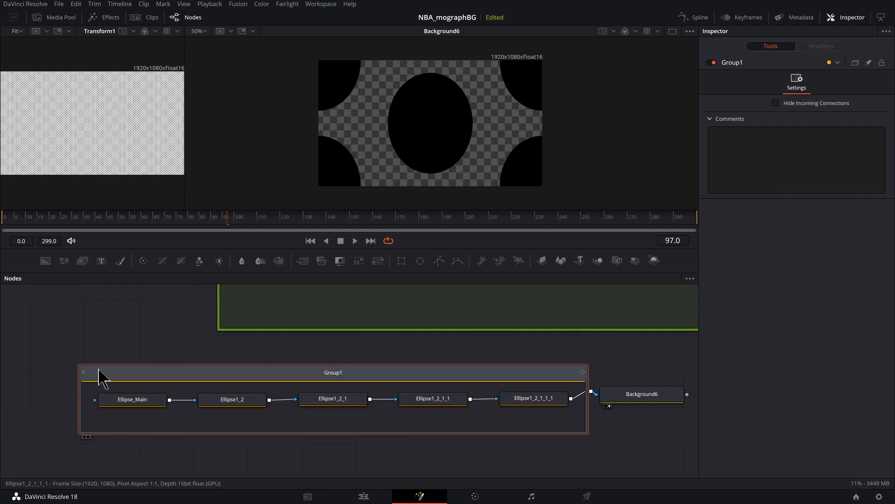
{"action": "left_click", "coordinate": [84, 373]}
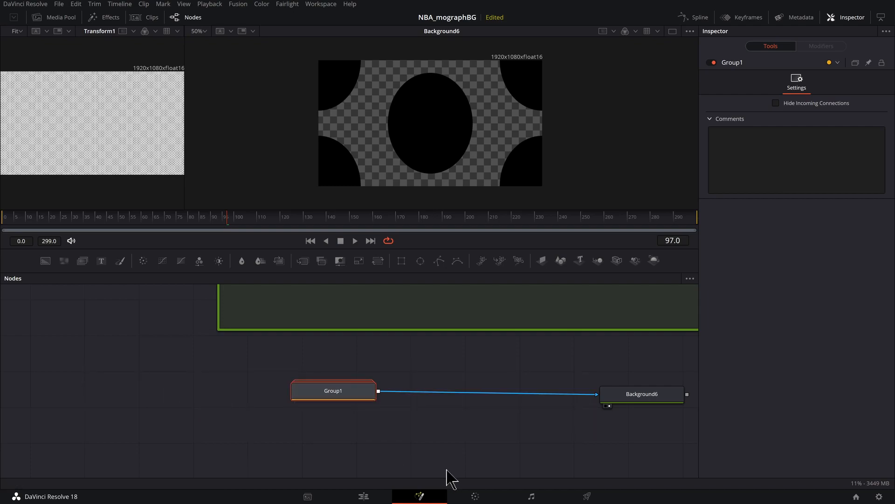
- Rename the new ellipse group as JerseyHoles
{"action": "scroll", "coordinate": [292, 396], "scroll_direction": "up", "scroll_amount": 2}
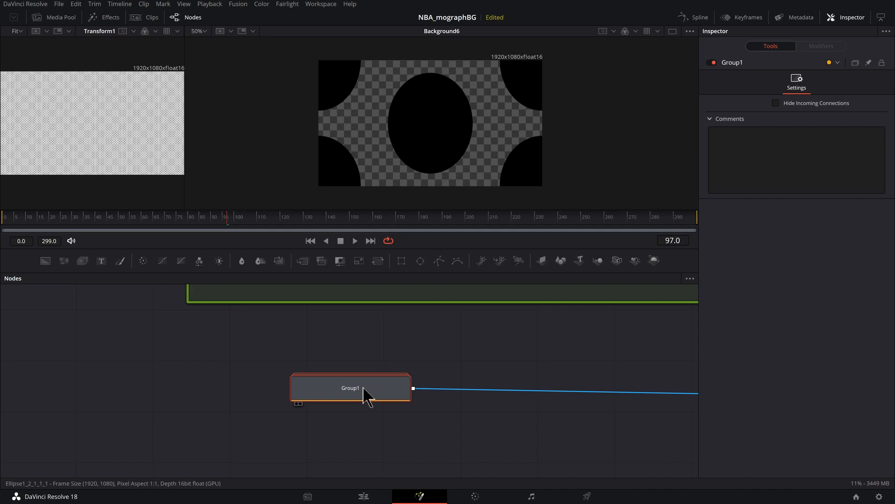
{"action": "right_click", "coordinate": [364, 389]}
{"action": "key", "text": "F2"}
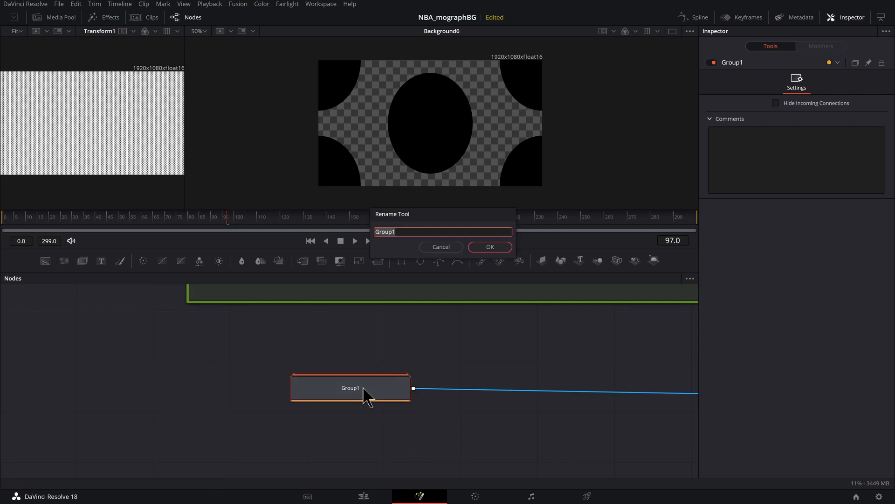
{"action": "type", "text": "Je"}
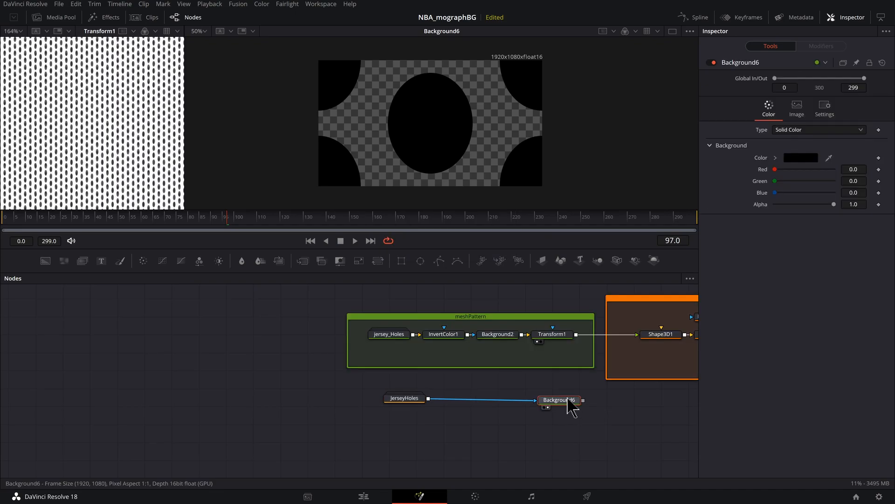
- Change the solid color of Background6 to white, with red, green and blue at 1.0
{"action": "scroll", "coordinate": [550, 401], "scroll_direction": "up", "scroll_amount": 2}
{"action": "left_click_drag", "start_coordinate": [544, 400], "coordinate": [509, 402]}
{"action": "scroll", "coordinate": [523, 394], "scroll_direction": "up", "scroll_amount": 2}
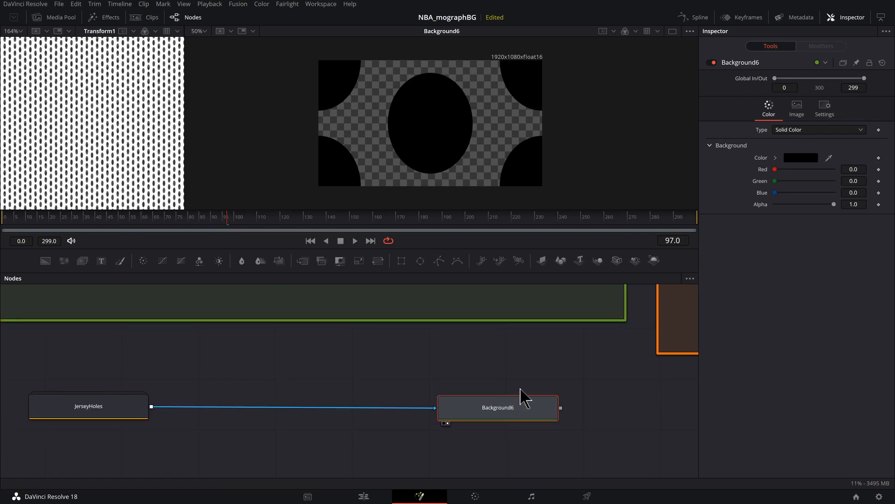
{"action": "left_click_drag", "start_coordinate": [547, 379], "coordinate": [582, 369]}
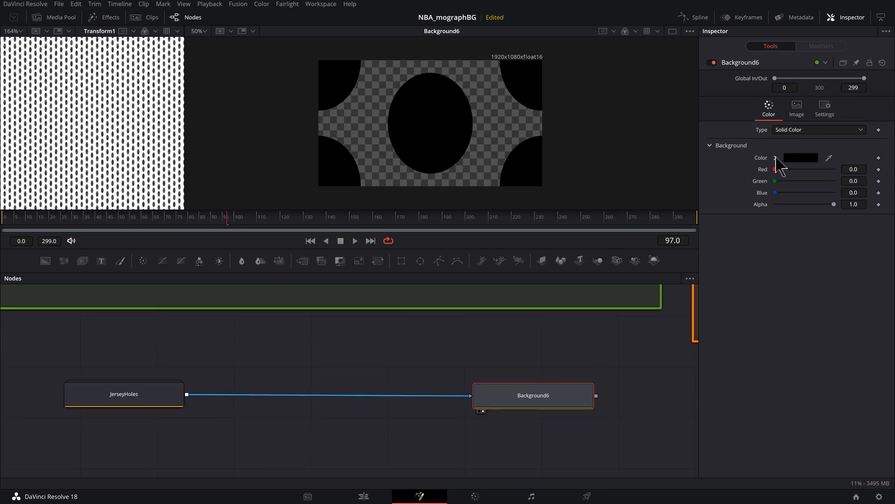
{"action": "left_click", "coordinate": [776, 158]}
{"action": "left_click_drag", "start_coordinate": [815, 202], "coordinate": [773, 166]}
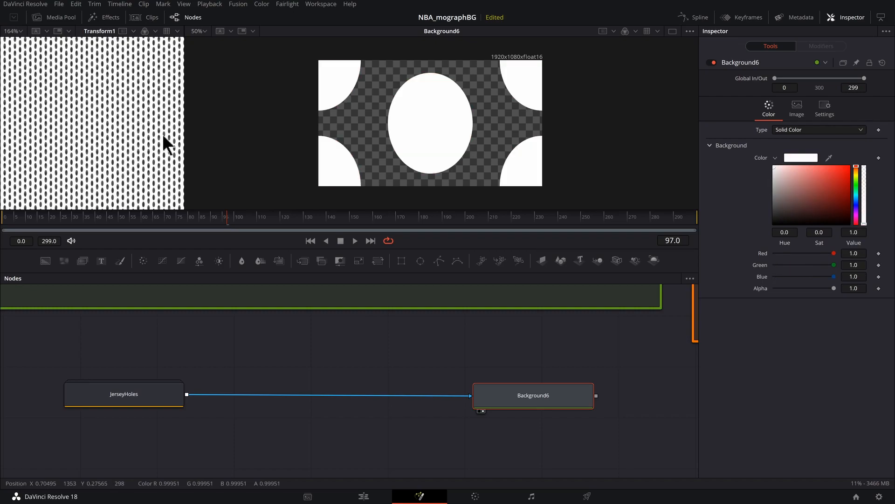
- Inspect the reference mesh pattern up close and add an Invert Color node after Background6
{"action": "scroll", "coordinate": [159, 153], "scroll_direction": "up", "scroll_amount": 5}
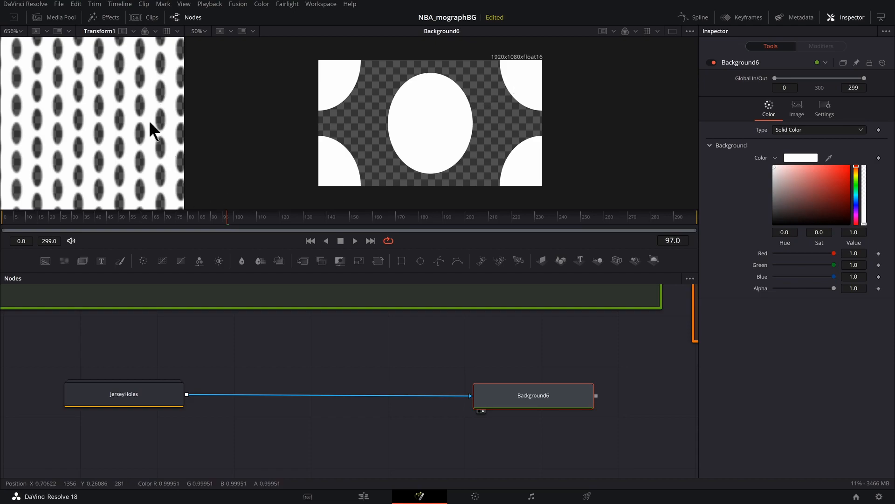
{"action": "scroll", "coordinate": [159, 121], "scroll_direction": "down", "scroll_amount": 6}
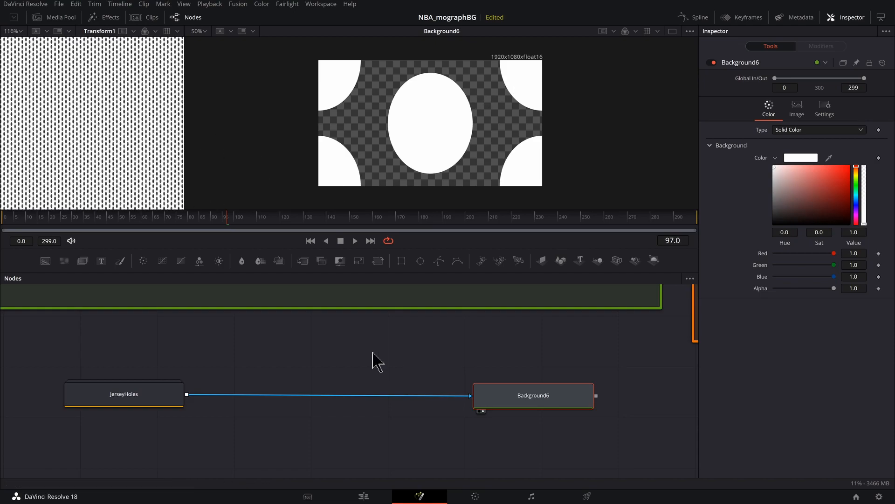
{"action": "key", "text": "shift+space"}
{"action": "type", "text": "inv"}
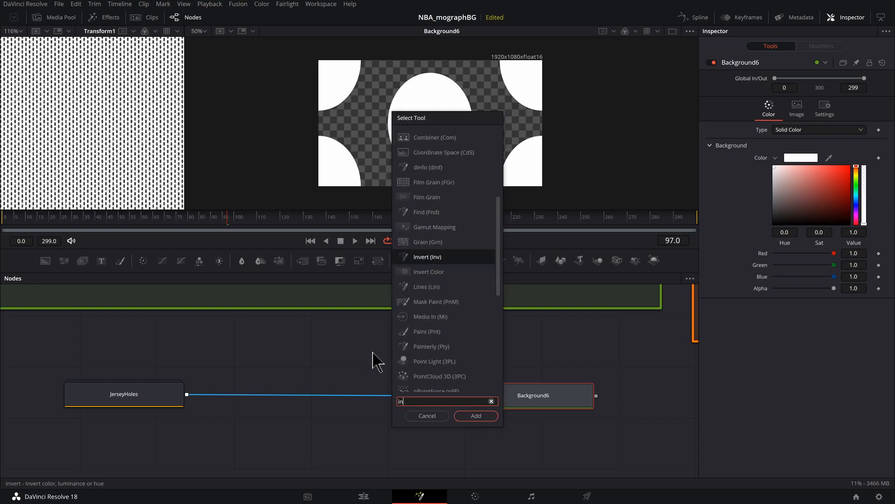
{"action": "left_click", "coordinate": [426, 152]}
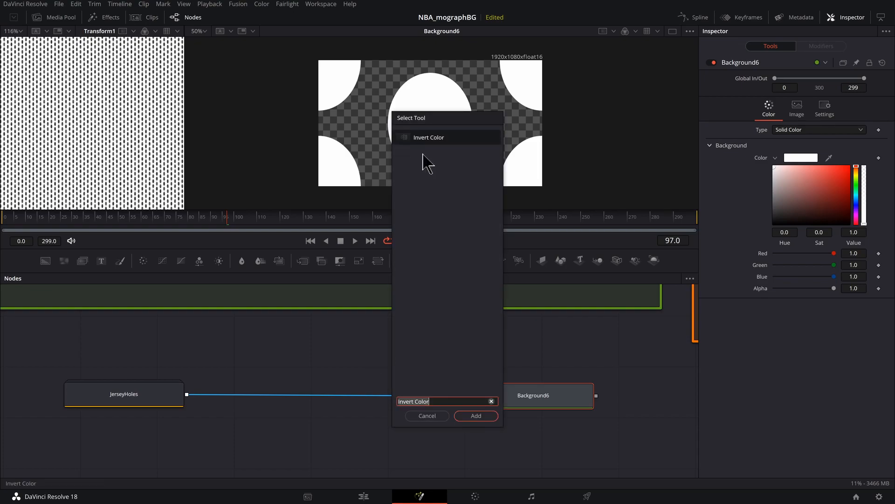
{"action": "key", "text": "Return"}
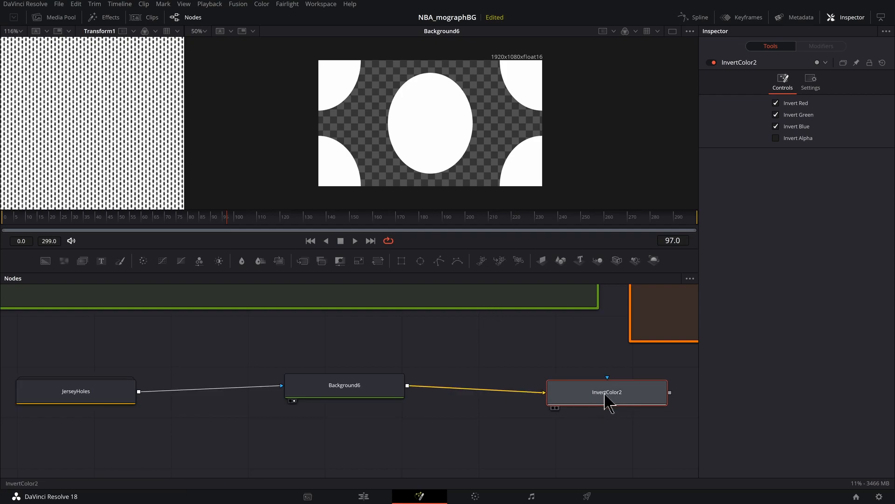
- Move InvertColor2 between JerseyHoles and Background6 and enable Invert Alpha on it
{"action": "left_click_drag", "start_coordinate": [371, 388], "coordinate": [468, 401]}
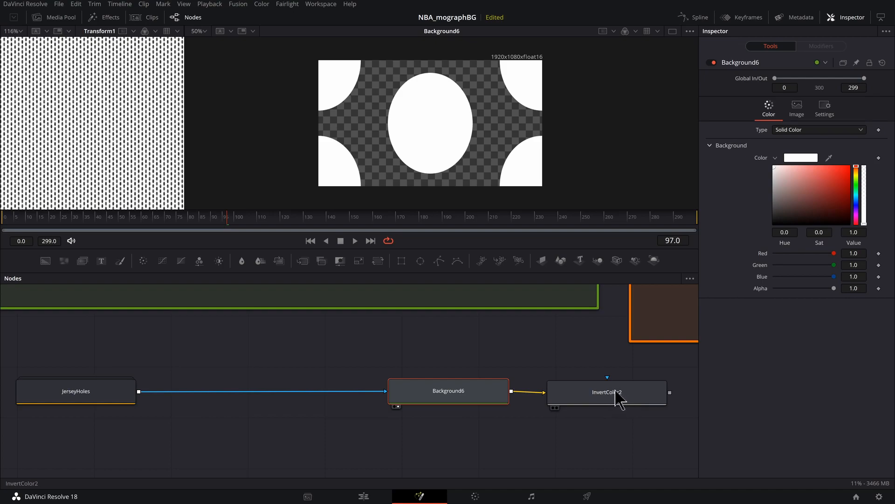
{"action": "left_click_drag", "start_coordinate": [620, 394], "coordinate": [278, 387]}
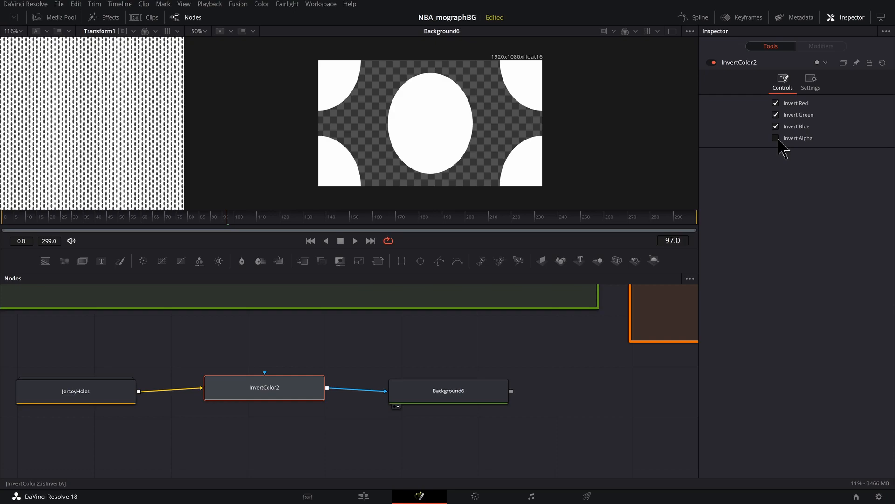
{"action": "left_click", "coordinate": [776, 138]}
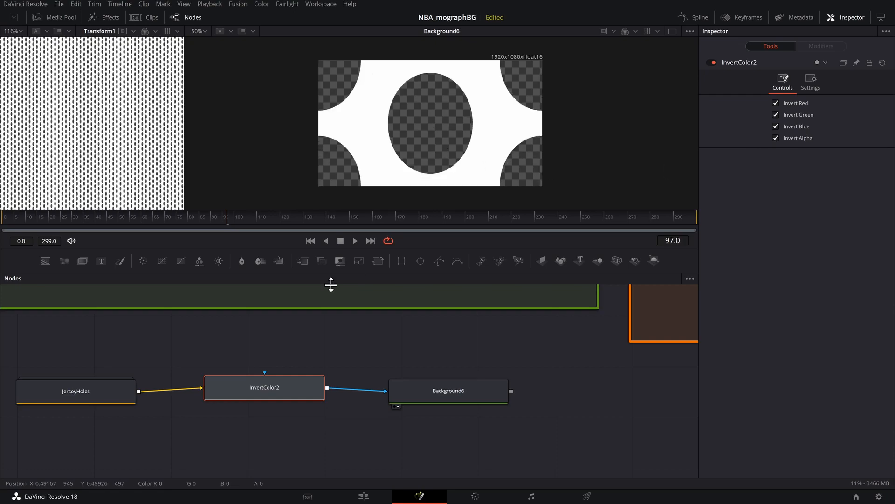
- Open the JerseyHoles group, narrow Ellipse_Main to a width of about 0.296, and collapse the group
{"action": "left_click", "coordinate": [112, 397]}
{"action": "left_click_drag", "start_coordinate": [164, 382], "coordinate": [280, 369]}
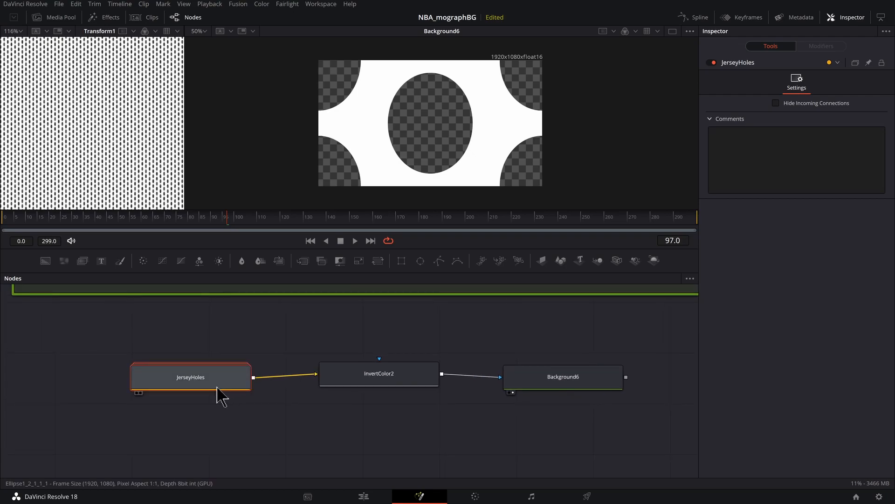
{"action": "double_click", "coordinate": [191, 385]}
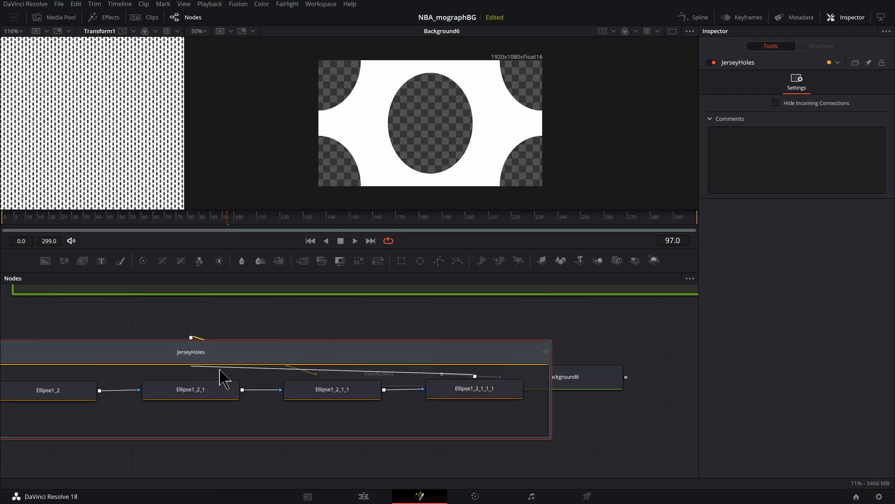
{"action": "left_click", "coordinate": [176, 387]}
{"action": "left_click_drag", "start_coordinate": [472, 131], "coordinate": [464, 131]}
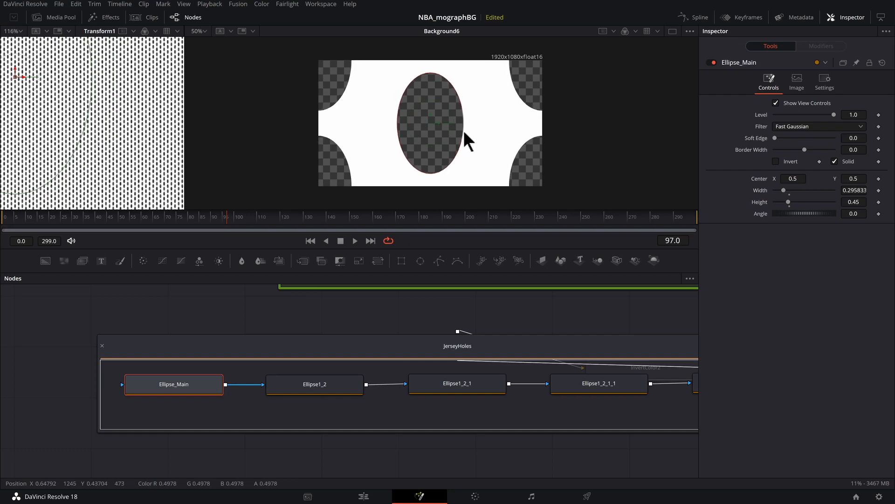
{"action": "left_click", "coordinate": [103, 346]}
- Add a Transform (Xf) node after Background6
{"action": "left_click_drag", "start_coordinate": [524, 406], "coordinate": [256, 417]}
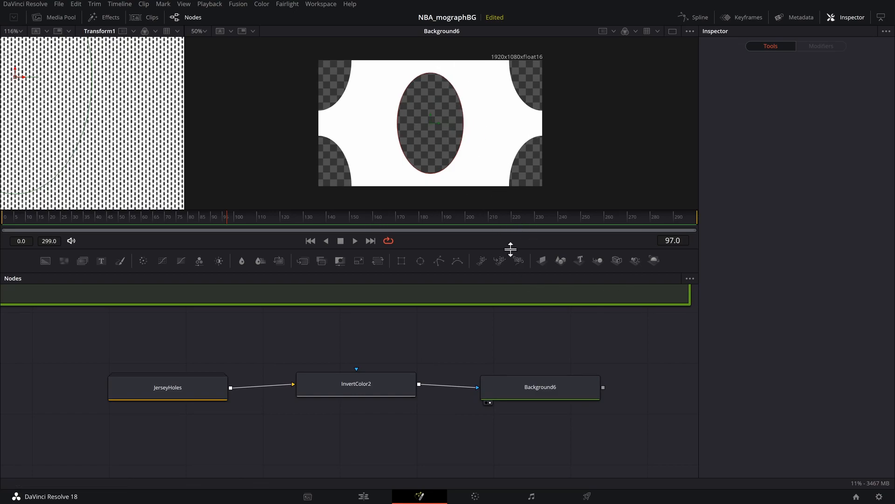
{"action": "left_click", "coordinate": [536, 388]}
{"action": "left_click_drag", "start_coordinate": [481, 391], "coordinate": [478, 391]}
{"action": "key", "text": "shift+space"}
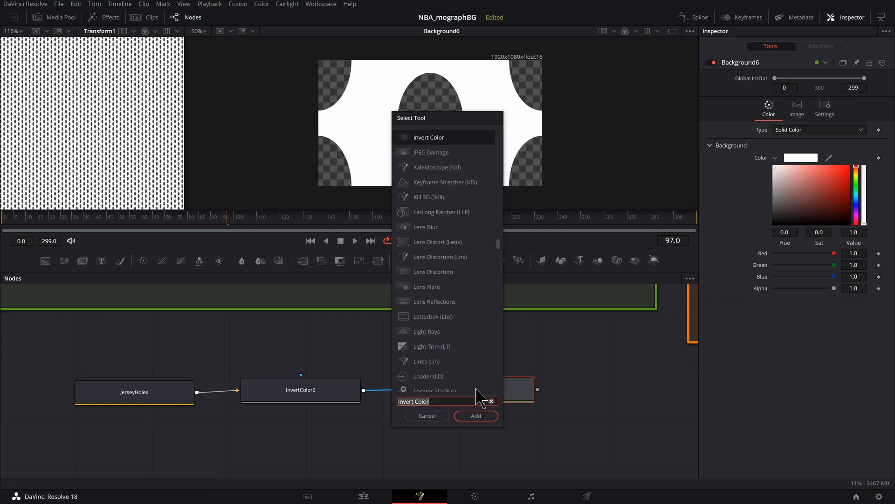
{"action": "type", "text": "transf"}
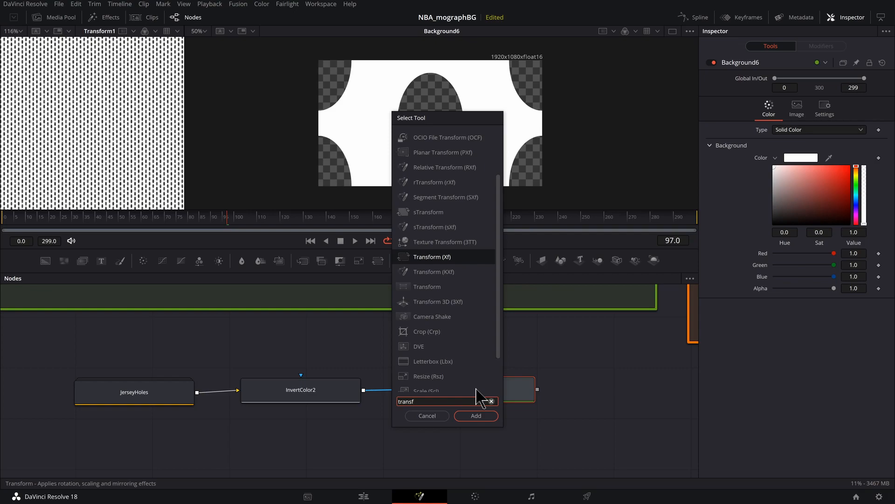
{"action": "key", "text": "Return"}
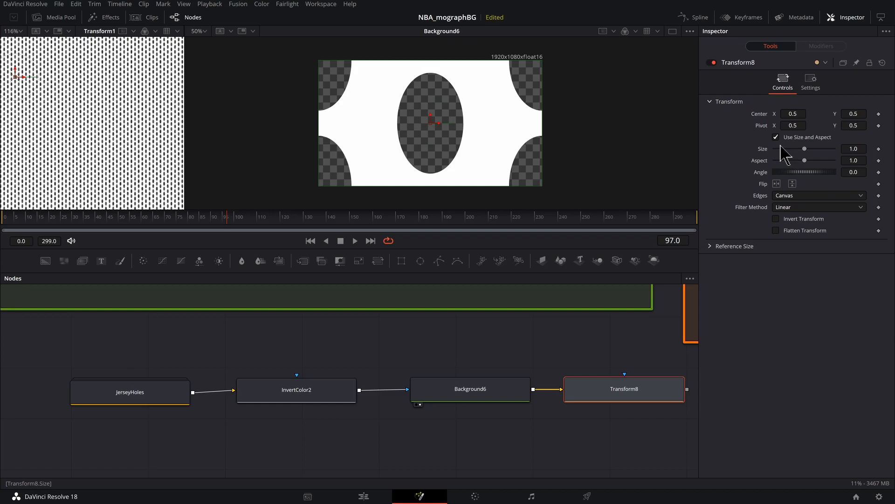
- Reduce the size of Transform8 to 0.42 and show that node in the second viewer
{"action": "left_click_drag", "start_coordinate": [805, 149], "coordinate": [788, 149]}
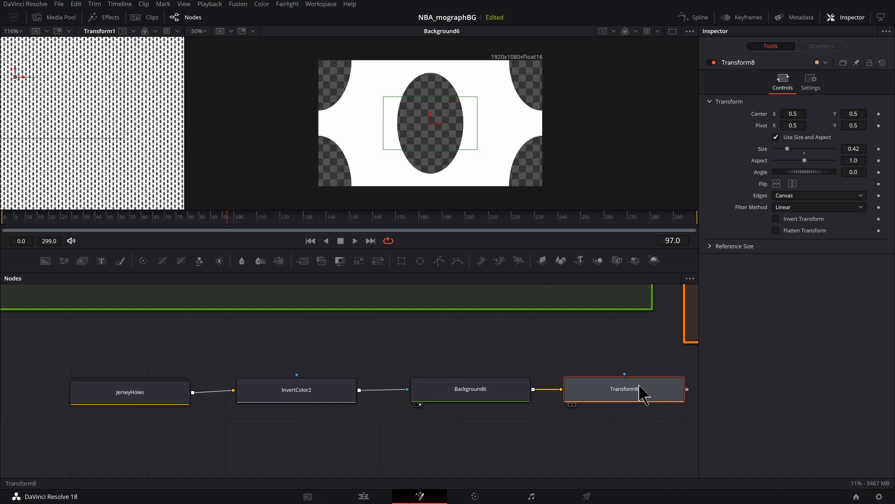
{"action": "key", "text": "2"}
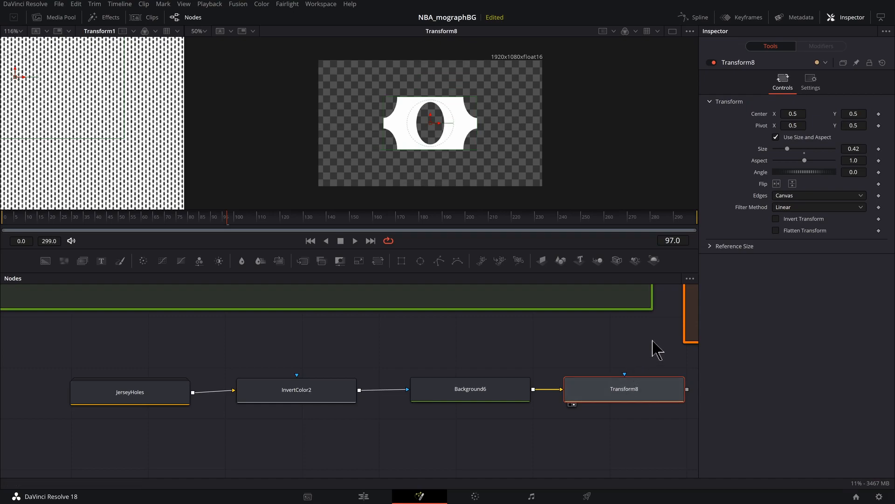
- Set the Edges of Transform8 to Wrap and reduce its Size to 0.03
{"action": "left_click", "coordinate": [795, 196]}
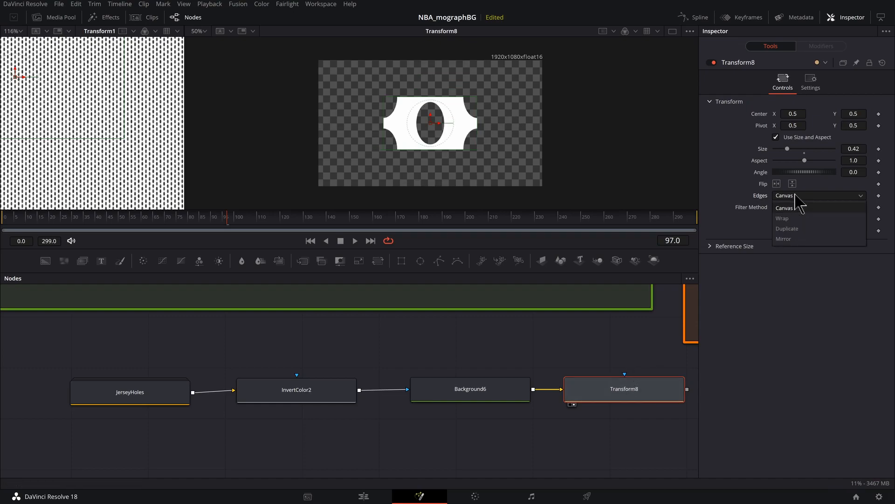
{"action": "left_click", "coordinate": [788, 218]}
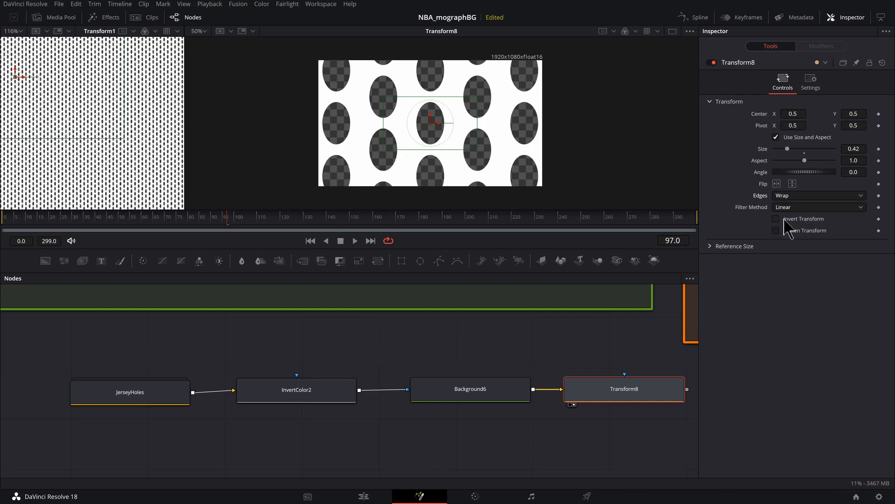
{"action": "left_click_drag", "start_coordinate": [787, 148], "coordinate": [774, 149]}
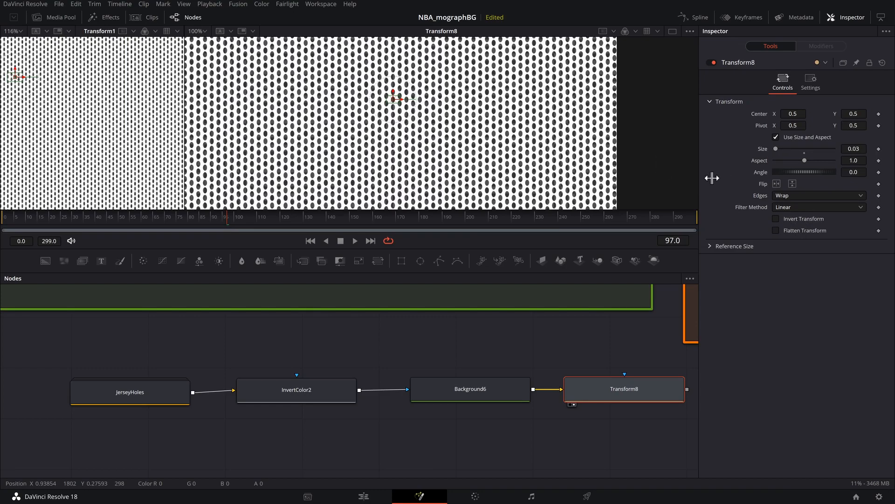
- Turn off Use Size and Aspect on Transform8, shrinking X Size to 0.015 and Y Size to 0.018
{"action": "left_click", "coordinate": [775, 137]}
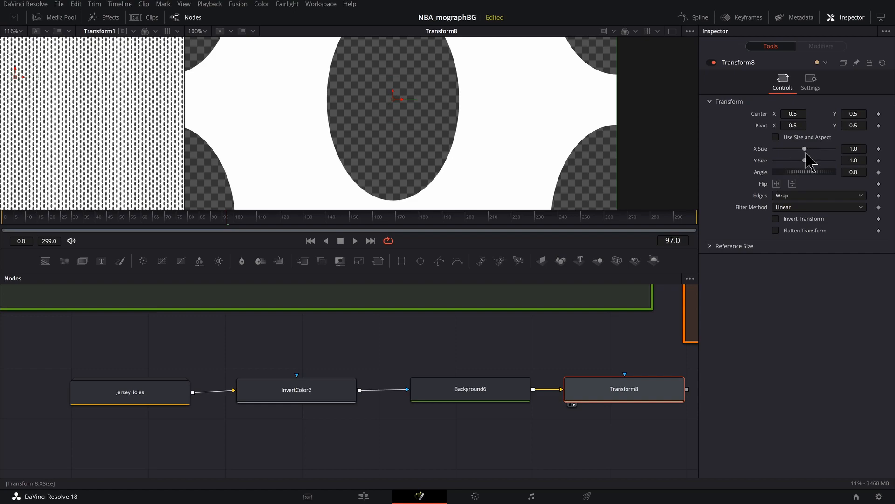
{"action": "left_click_drag", "start_coordinate": [806, 148], "coordinate": [776, 149]}
{"action": "left_click_drag", "start_coordinate": [778, 160], "coordinate": [776, 160]}
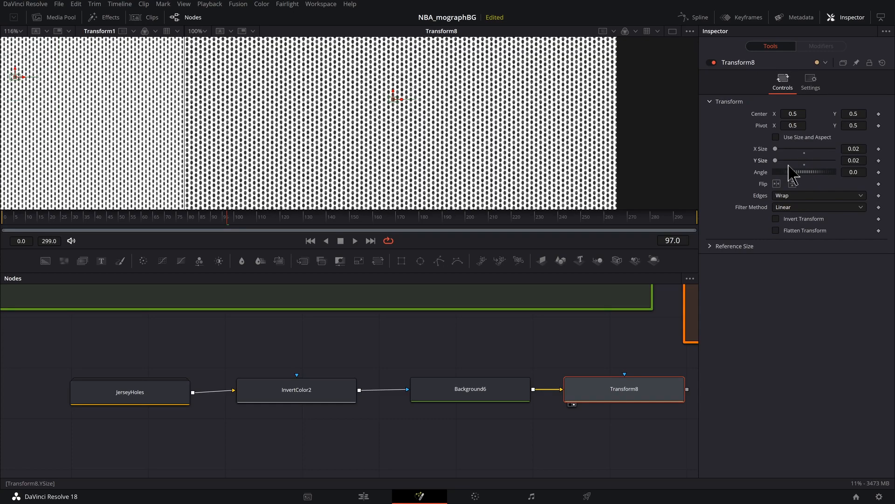
{"action": "left_click_drag", "start_coordinate": [776, 160], "coordinate": [775, 160]}
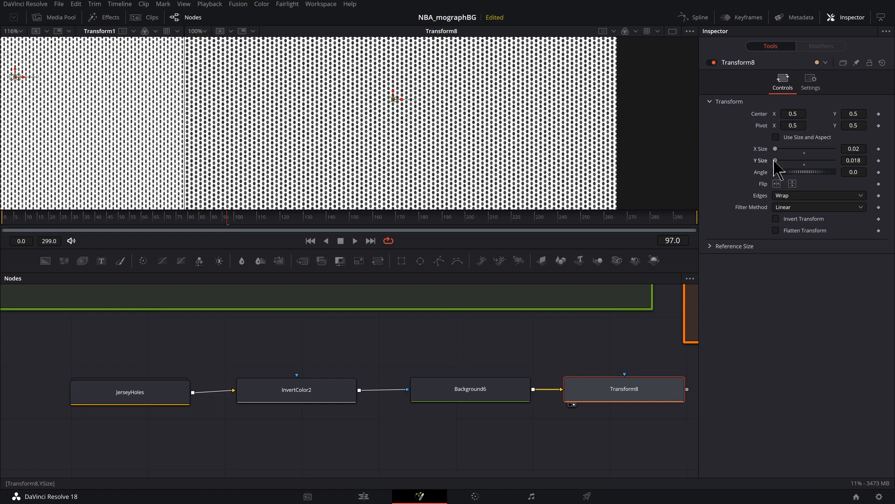
{"action": "left_click", "coordinate": [773, 149]}
{"action": "key", "text": "BackSpace"}
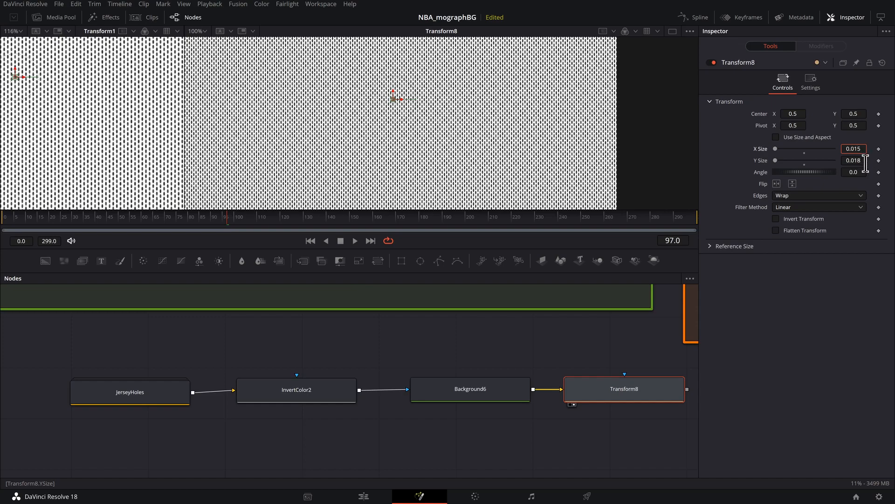
- Set the Y Size of Transform8 to 0.025
{"action": "key", "text": "Tab"}
{"action": "left_click", "coordinate": [862, 161]}
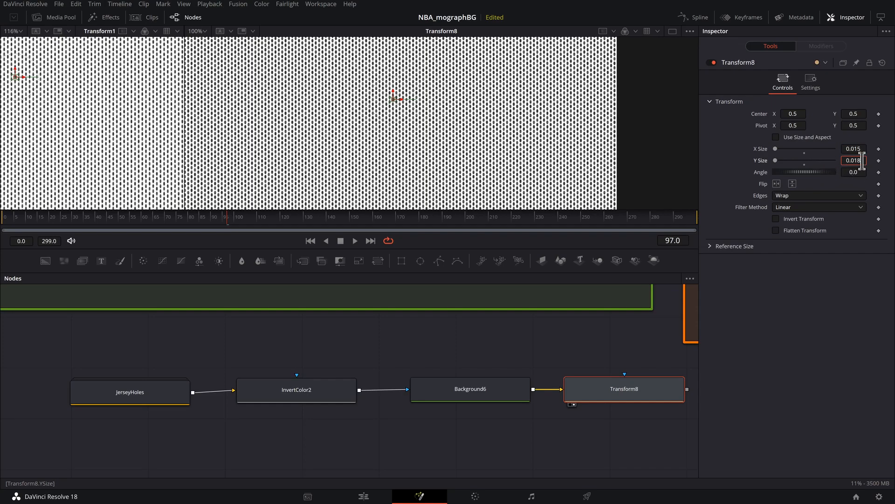
{"action": "key", "text": "BackSpace"}
{"action": "key", "text": "BackSpace"}
{"action": "type", "text": "2"}
{"action": "key", "text": "Return"}
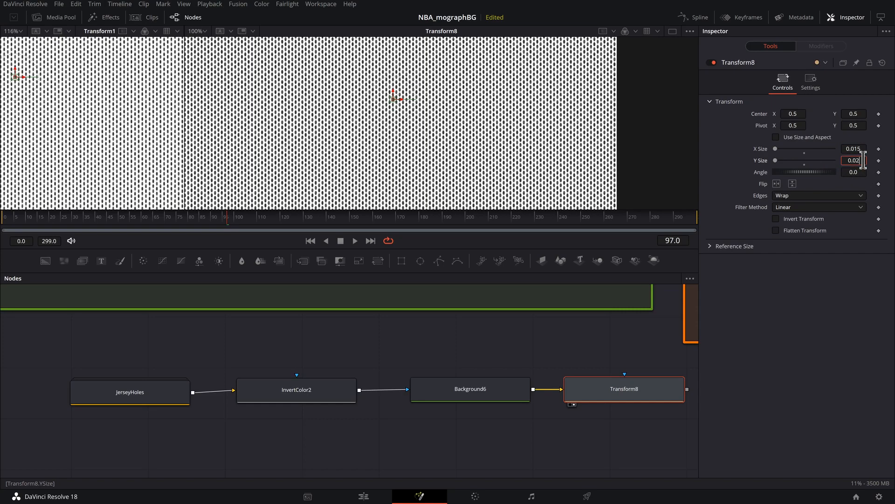
- Open the JerseyHoles group and widen Ellipse_Main to about 0.33, trying a rotation in the second viewer and undoing it
{"action": "double_click", "coordinate": [158, 396]}
{"action": "left_click_drag", "start_coordinate": [201, 401], "coordinate": [611, 388]}
{"action": "left_click", "coordinate": [279, 400]}
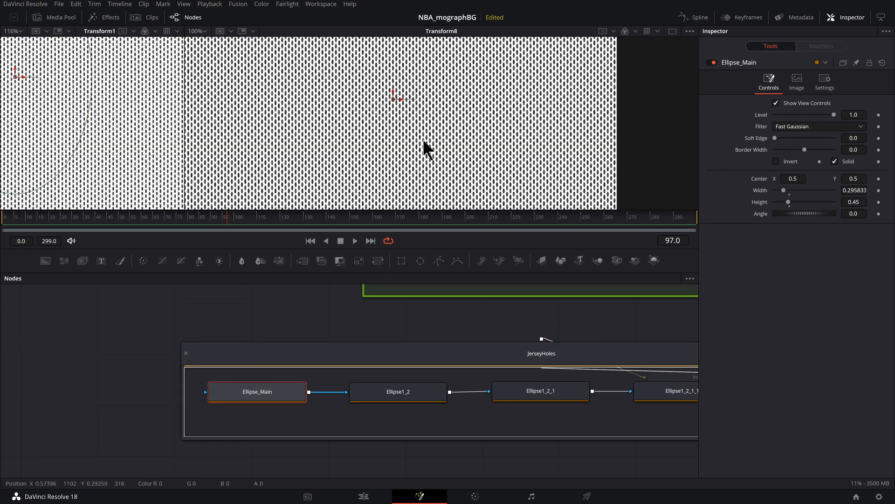
{"action": "scroll", "coordinate": [422, 138], "scroll_direction": "down", "scroll_amount": 2}
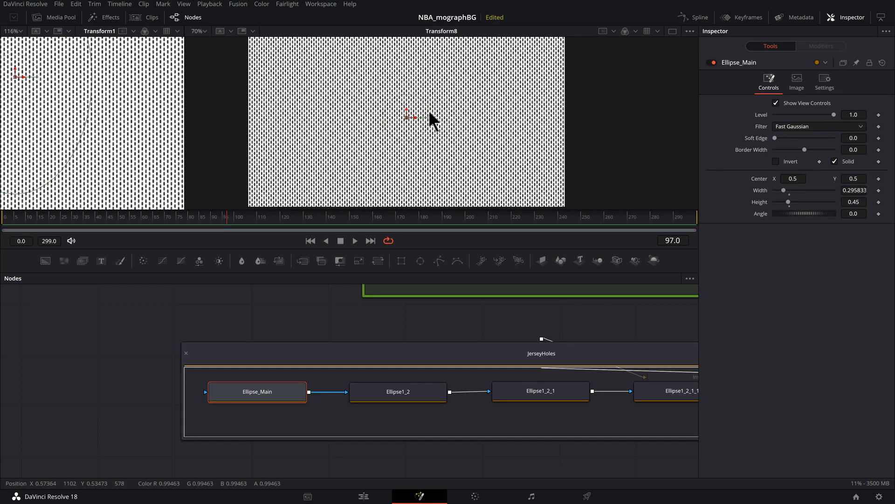
{"action": "left_click_drag", "start_coordinate": [428, 112], "coordinate": [419, 97]}
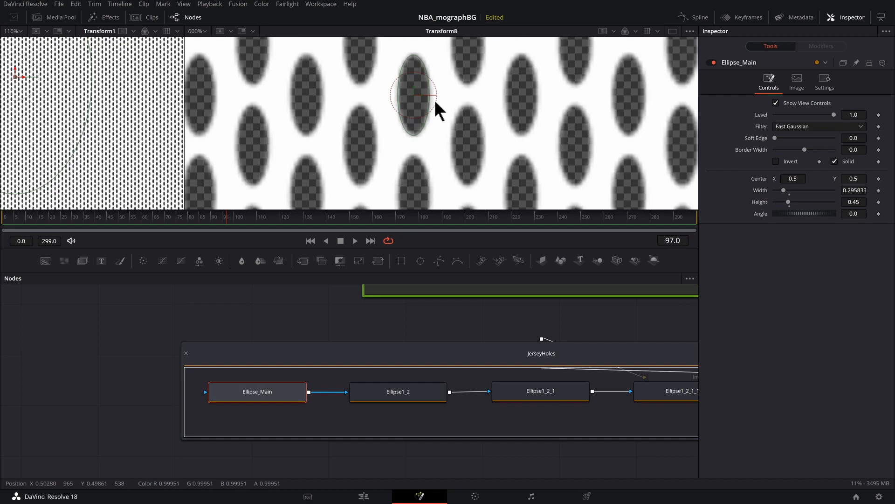
{"action": "left_click_drag", "start_coordinate": [429, 96], "coordinate": [432, 15]}
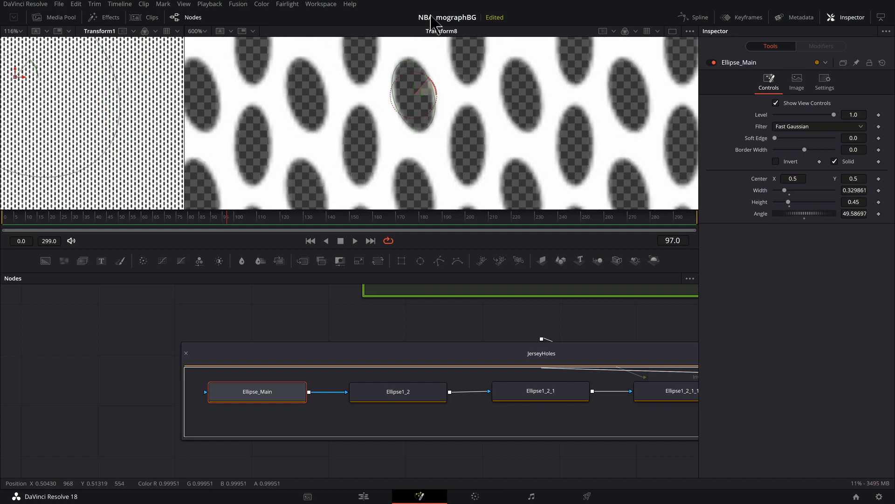
{"action": "key", "text": "ctrl+z"}
- Try shifting Ellipse_Main horizontally to a Center X of about 0.669, and undo the move
{"action": "left_click_drag", "start_coordinate": [422, 94], "coordinate": [441, 95]}
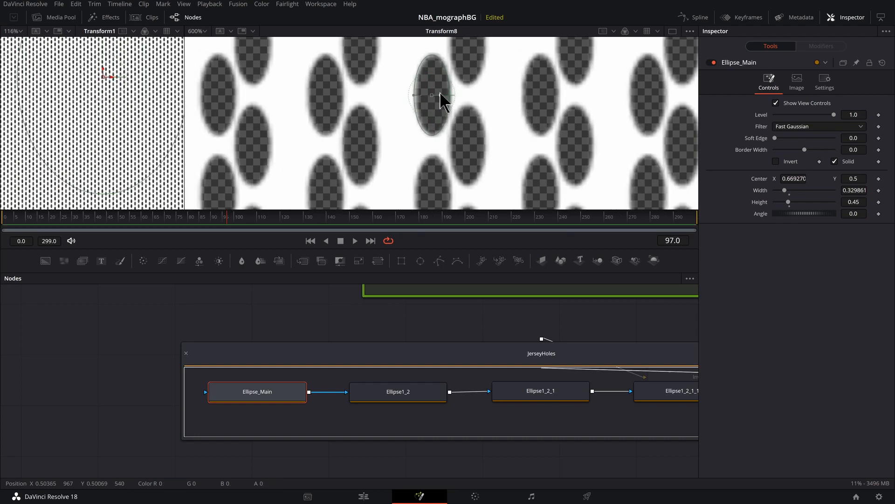
{"action": "scroll", "coordinate": [452, 114], "scroll_direction": "down", "scroll_amount": 5}
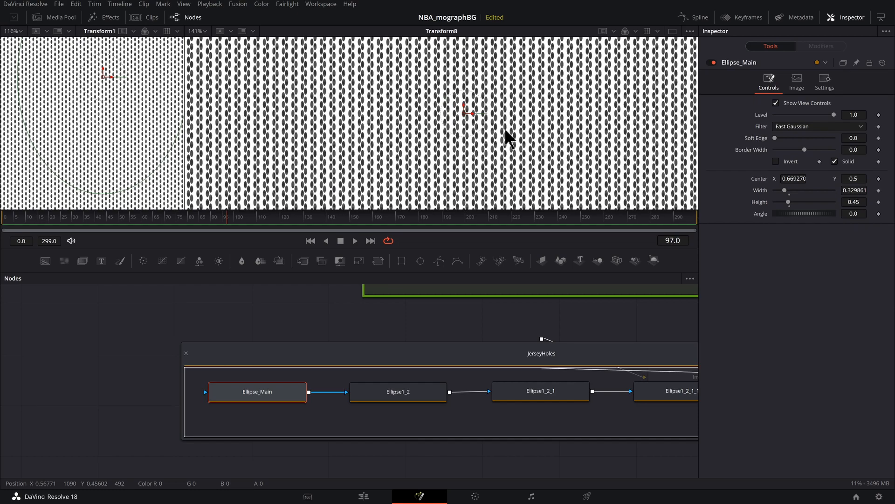
{"action": "key", "text": "ctrl+z"}
{"action": "scroll", "coordinate": [530, 135], "scroll_direction": "down", "scroll_amount": 3}
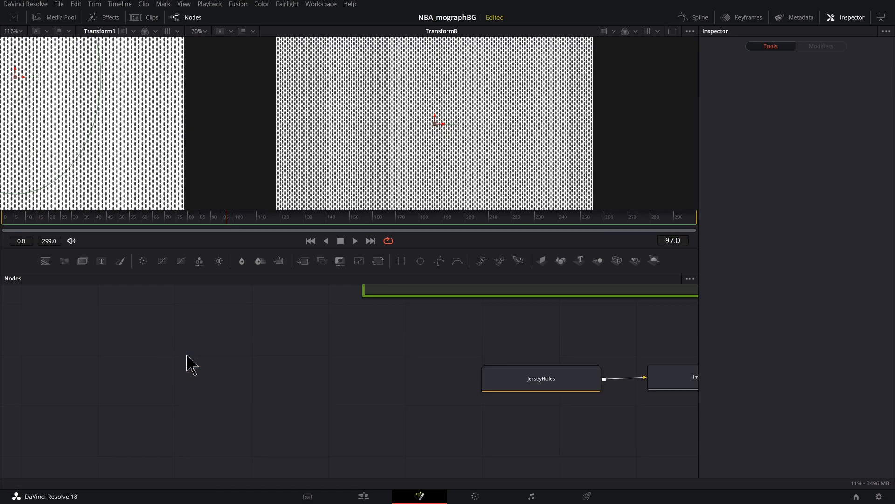
- Collapse the JerseyHoles group and add an Underlay around JerseyHoles, InvertColor2, Background6 and Transform8
{"action": "left_click", "coordinate": [186, 362]}
{"action": "left_click_drag", "start_coordinate": [294, 383], "coordinate": [551, 362]}
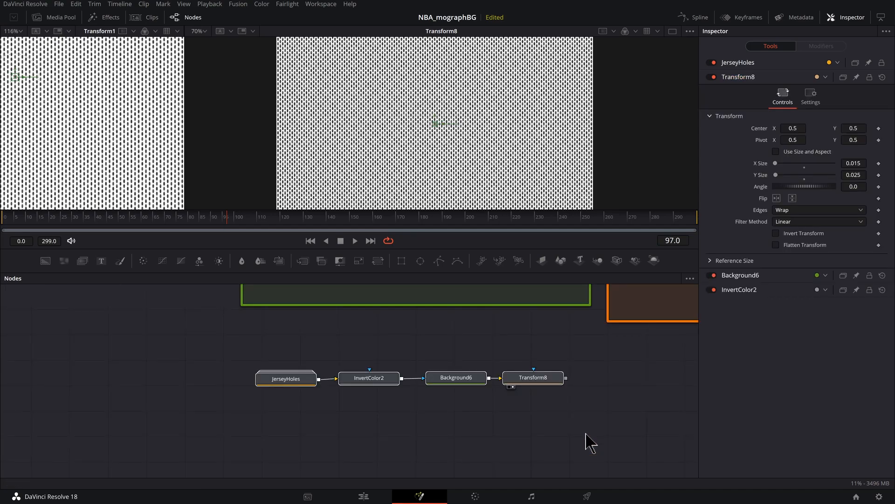
{"action": "key", "text": "shift+space"}
{"action": "type", "text": "transf"}
{"action": "key", "text": "BackSpace"}
{"action": "key", "text": "BackSpace"}
{"action": "key", "text": "BackSpace"}
{"action": "key", "text": "BackSpace"}
{"action": "key", "text": "BackSpace"}
{"action": "key", "text": "BackSpace"}
{"action": "type", "text": "un"}
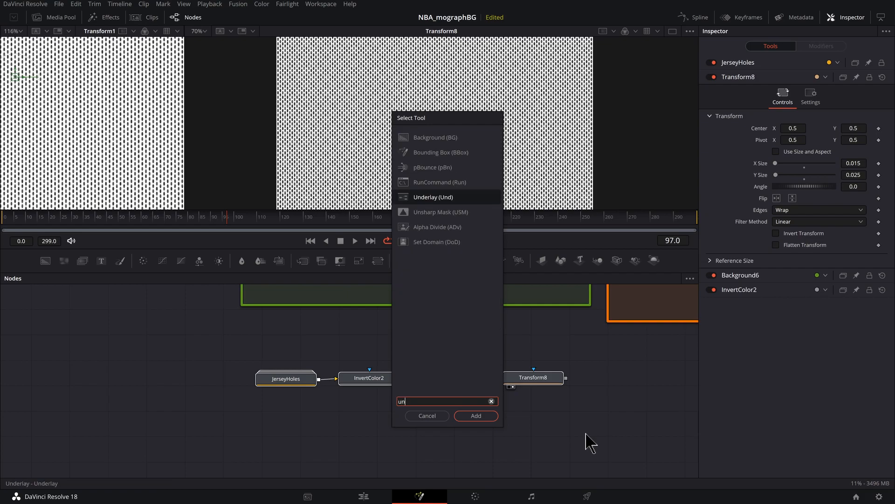
{"action": "type", "text": "d"}
{"action": "key", "text": "Return"}
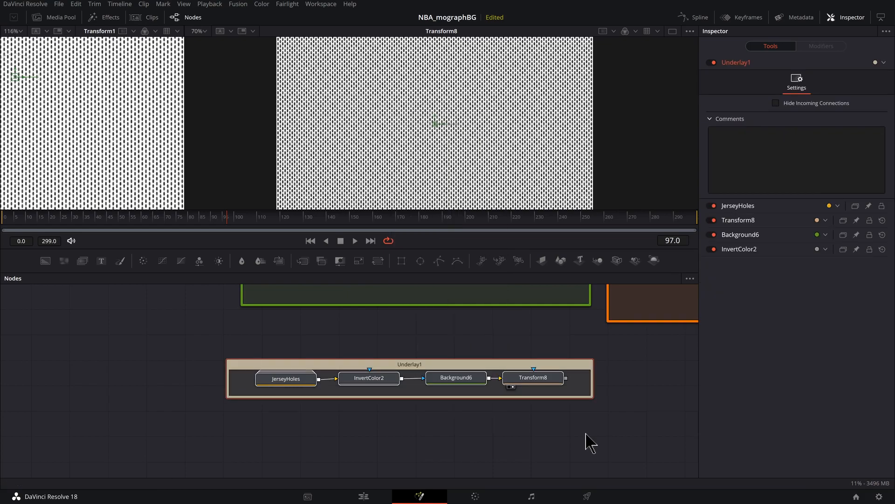
- Enlarge the new underlay and reposition its four nodes in a row inside it
{"action": "left_click_drag", "start_coordinate": [435, 358], "coordinate": [436, 368]}
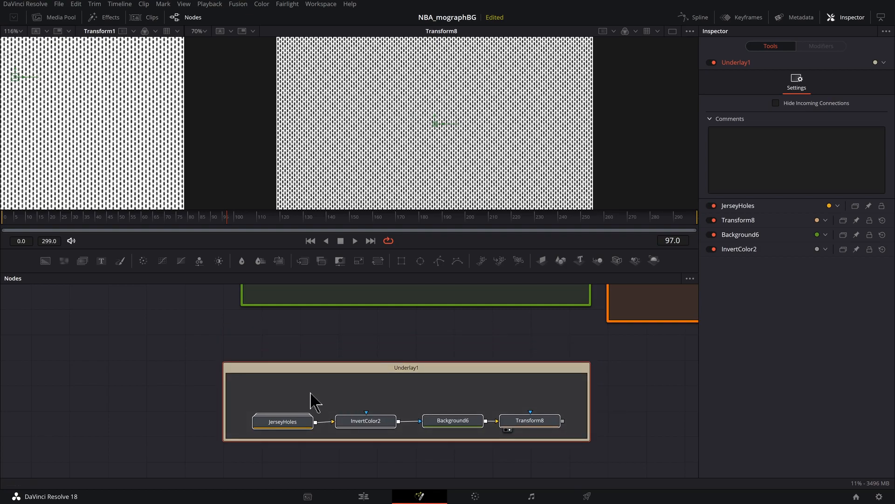
{"action": "left_click_drag", "start_coordinate": [265, 398], "coordinate": [549, 409]}
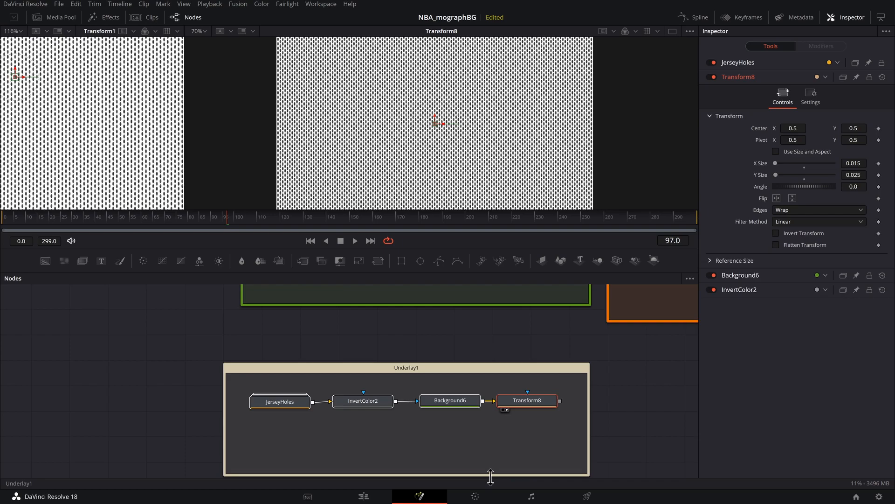
{"action": "scroll", "coordinate": [422, 352], "scroll_direction": "down", "scroll_amount": 2}
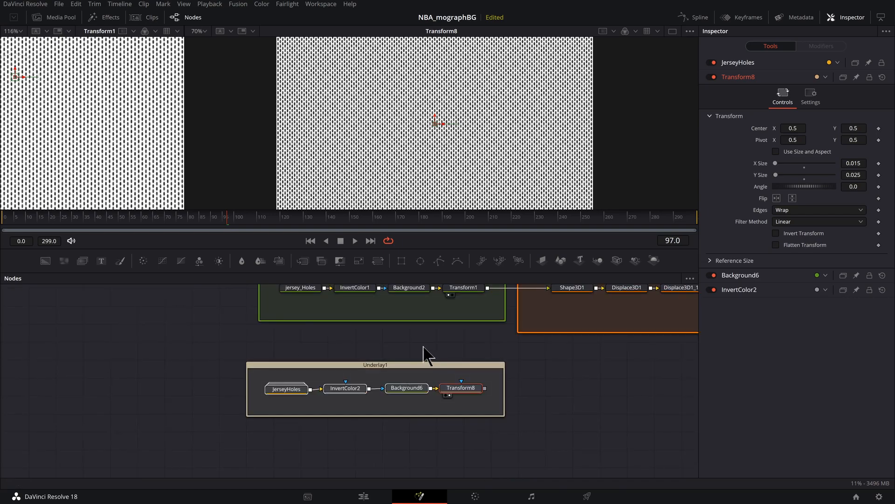
{"action": "left_click", "coordinate": [421, 346]}
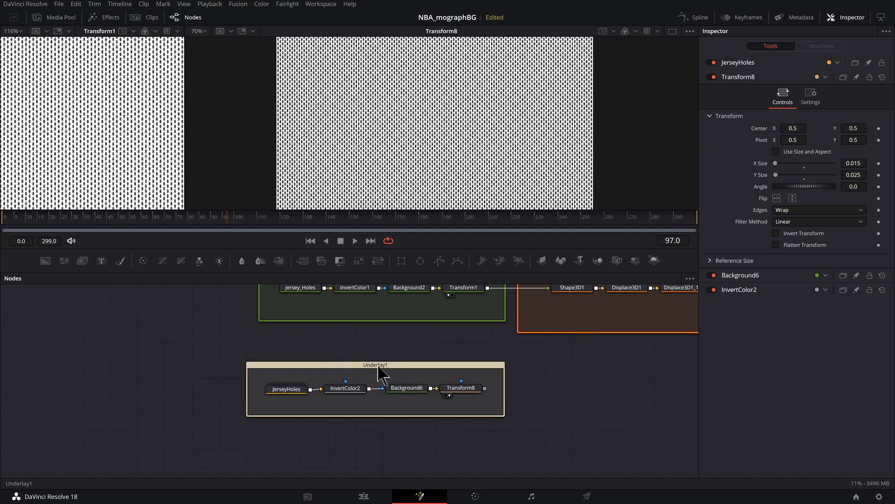
- Rename the underlay around the JerseyHoles chain as pattern
{"action": "left_click", "coordinate": [378, 368]}
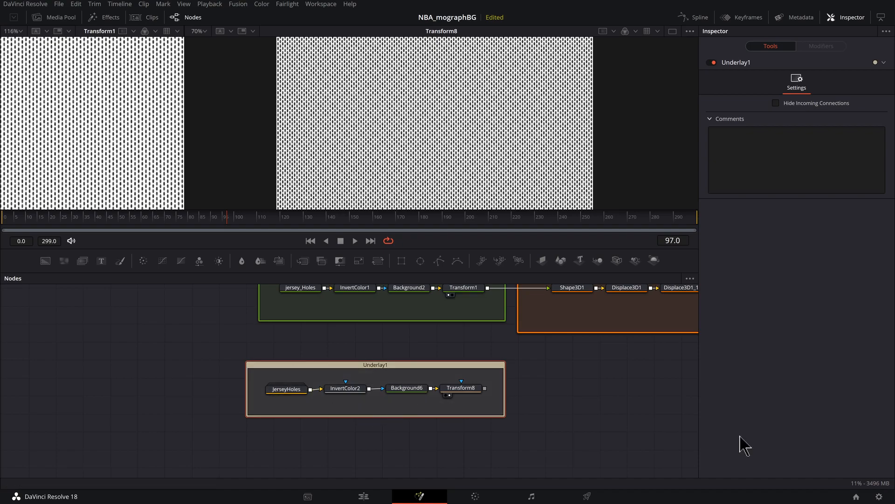
{"action": "key", "text": "F2"}
{"action": "type", "text": "pattern"}
{"action": "key", "text": "Return"}
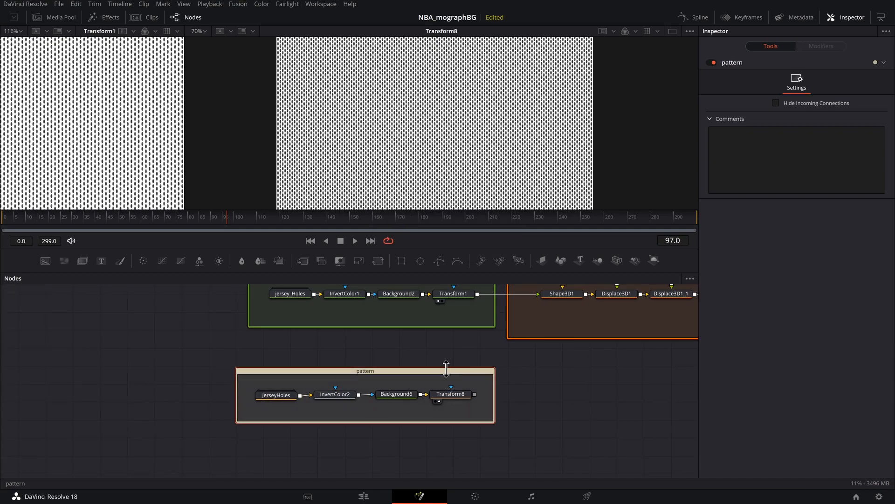
- Select the pattern underlay with all its nodes and move them together below the meshPattern underlay
{"action": "mouse_move", "coordinate": [446, 368]}
{"action": "left_mouse_down"}
{"action": "mouse_move", "coordinate": [420, 390]}
{"action": "mouse_move", "coordinate": [464, 386]}
{"action": "mouse_move", "coordinate": [448, 375]}
{"action": "left_mouse_up"}
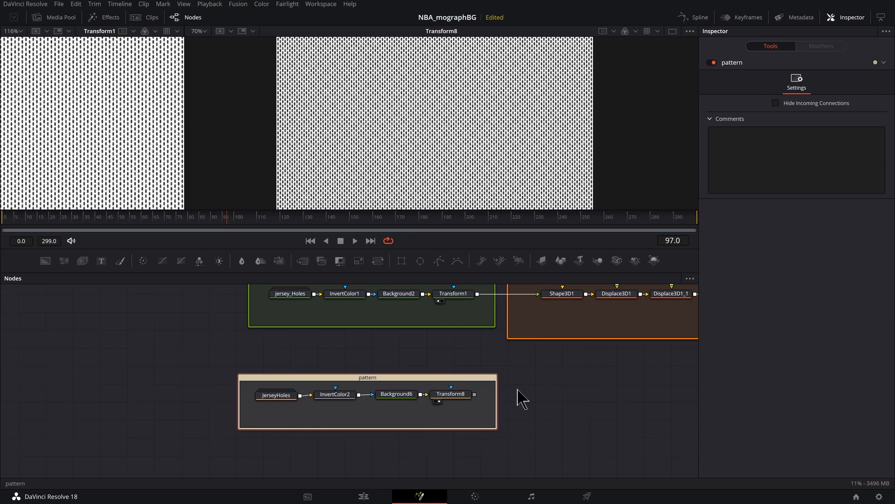
{"action": "left_click", "coordinate": [468, 381]}
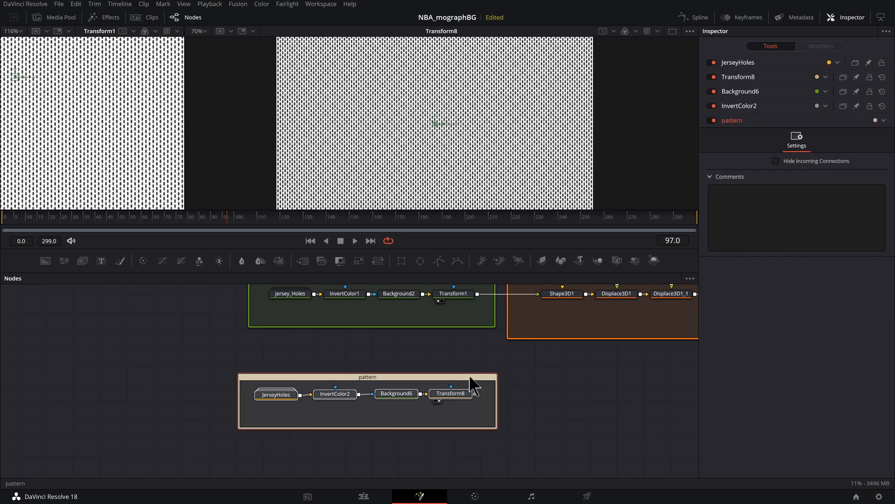
{"action": "mouse_move", "coordinate": [374, 381]}
{"action": "left_mouse_down"}
{"action": "mouse_move", "coordinate": [402, 386]}
{"action": "mouse_move", "coordinate": [378, 392]}
{"action": "left_mouse_up"}
{"action": "left_click_drag", "start_coordinate": [562, 303], "coordinate": [364, 352]}
{"action": "left_click_drag", "start_coordinate": [329, 427], "coordinate": [338, 413]}
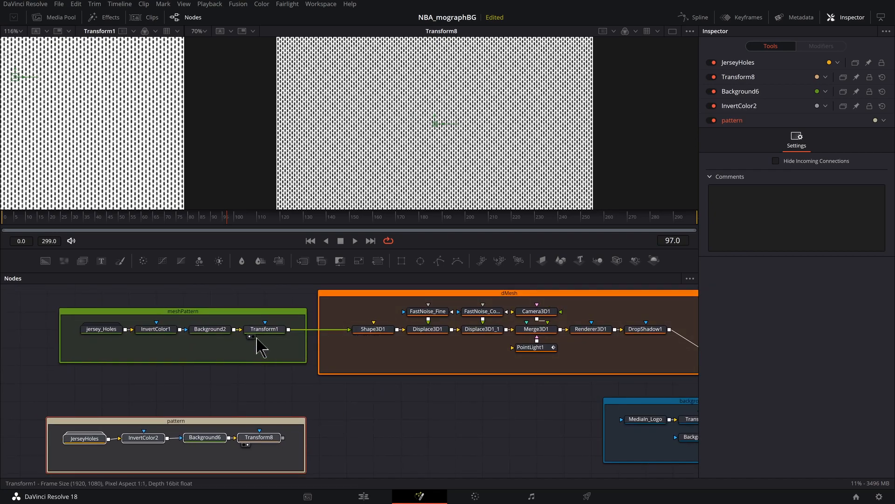
- Show Shape3D1 in the second viewer and examine the mesh-textured plane from another angle
{"action": "left_click", "coordinate": [374, 330]}
{"action": "key", "text": "2"}
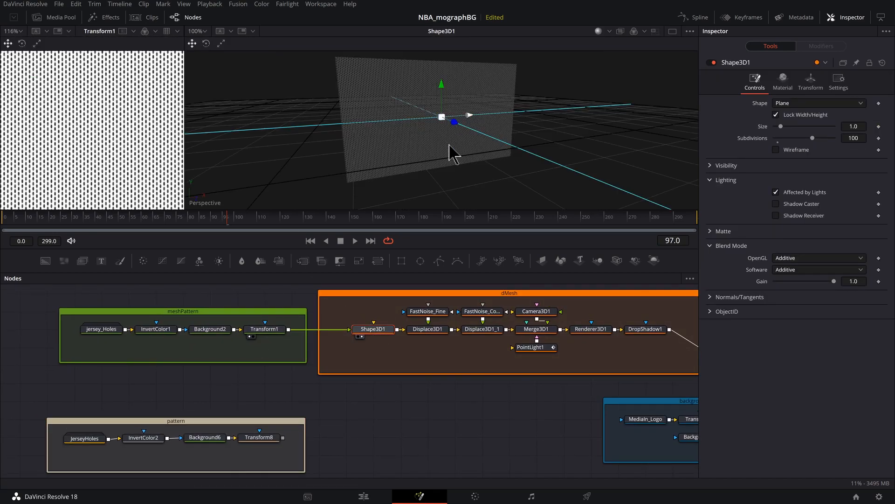
{"action": "scroll", "coordinate": [458, 149], "scroll_direction": "up", "scroll_amount": 2}
{"action": "scroll", "coordinate": [461, 144], "scroll_direction": "down", "scroll_amount": 1}
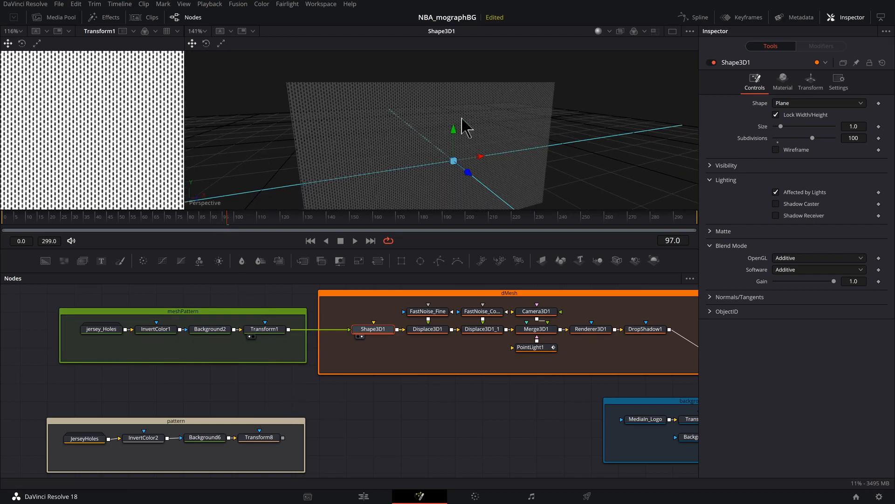
{"action": "left_click_drag", "start_coordinate": [451, 125], "coordinate": [467, 118]}
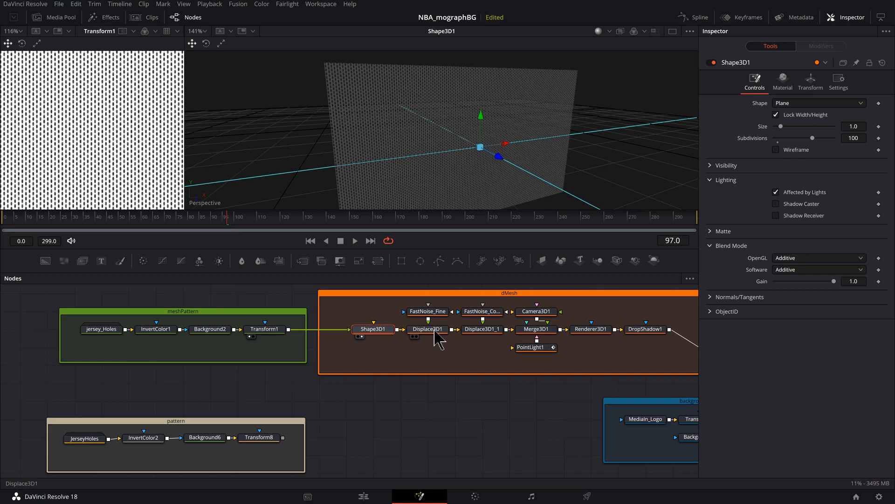
- Show Displace3D1 in the second viewer and examine the fine displacement up close
{"action": "left_click", "coordinate": [440, 336]}
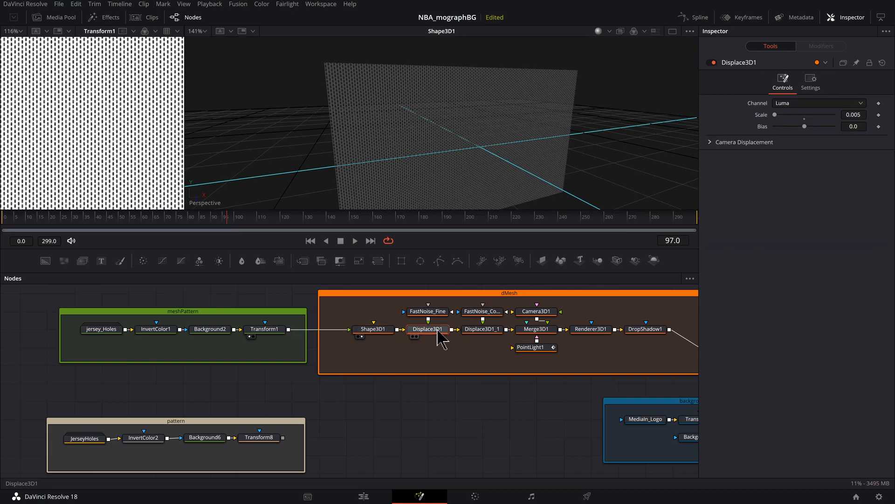
{"action": "left_click_drag", "start_coordinate": [440, 336], "coordinate": [455, 166]}
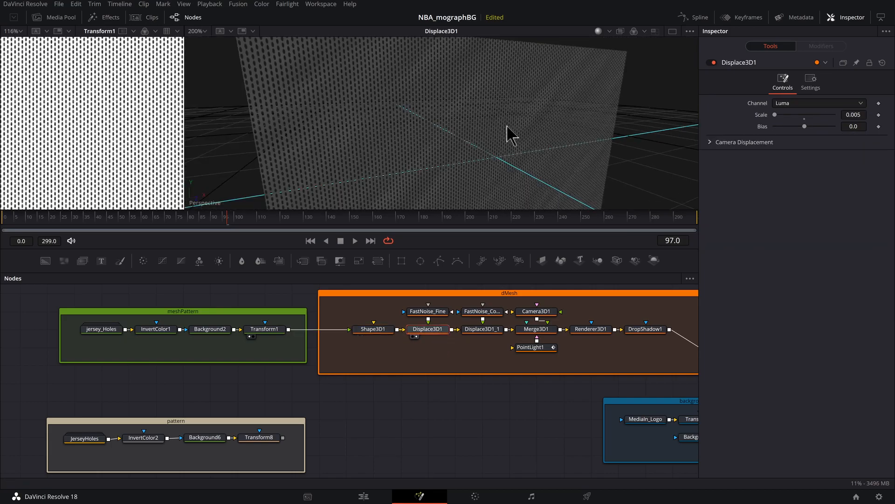
{"action": "mouse_move", "coordinate": [530, 134]}
{"action": "left_mouse_down"}
{"action": "mouse_move", "coordinate": [559, 126]}
{"action": "mouse_move", "coordinate": [541, 141]}
{"action": "left_mouse_up"}
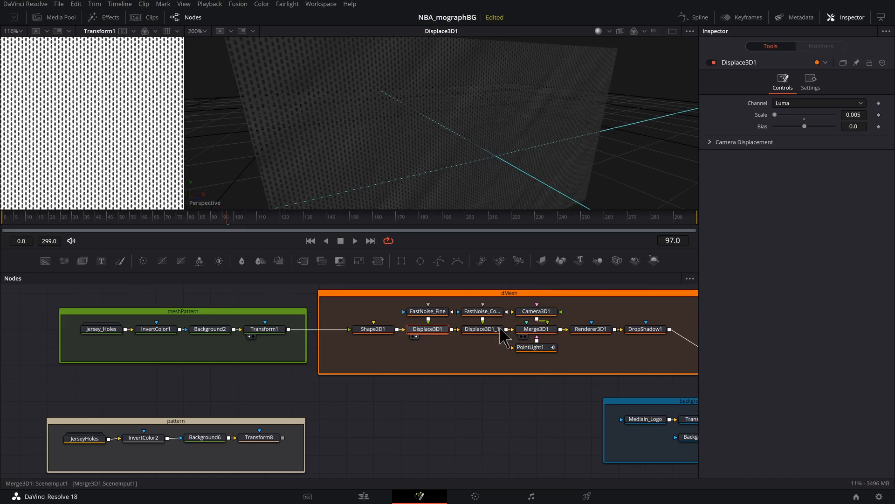
- Show Displace3D1_1 in the second viewer and examine the large cloth folds from different angles
{"action": "left_click", "coordinate": [483, 332]}
{"action": "key", "text": "2"}
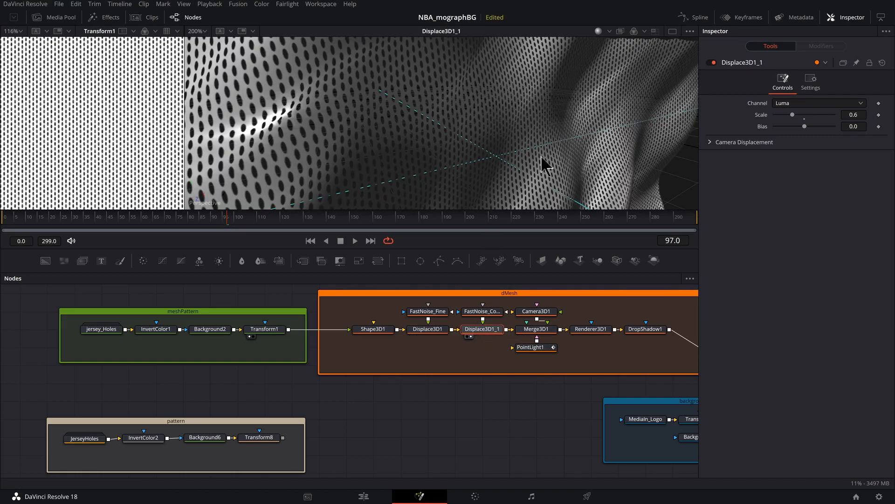
{"action": "scroll", "coordinate": [546, 145], "scroll_direction": "down", "scroll_amount": 2}
{"action": "scroll", "coordinate": [546, 145], "scroll_direction": "up", "scroll_amount": 1}
{"action": "left_click_drag", "start_coordinate": [500, 170], "coordinate": [480, 144]}
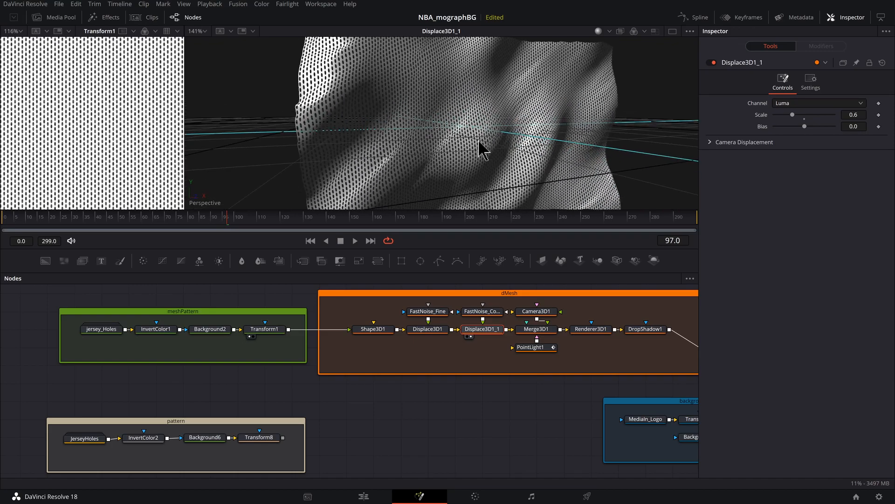
- Switch Displace3D1 off and back on to compare the cloth with and without the fine displacement
{"action": "left_click", "coordinate": [440, 332]}
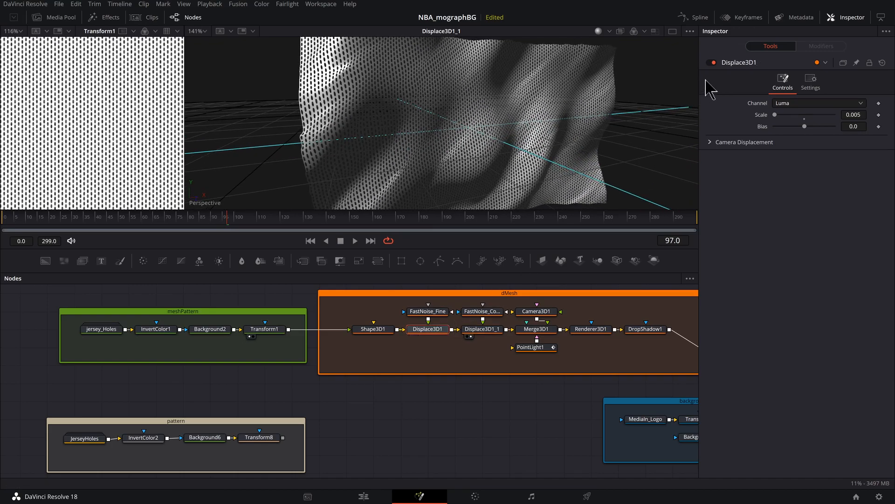
{"action": "left_click", "coordinate": [710, 63]}
{"action": "left_click", "coordinate": [711, 63]}
{"action": "left_click_drag", "start_coordinate": [494, 160], "coordinate": [495, 154]}
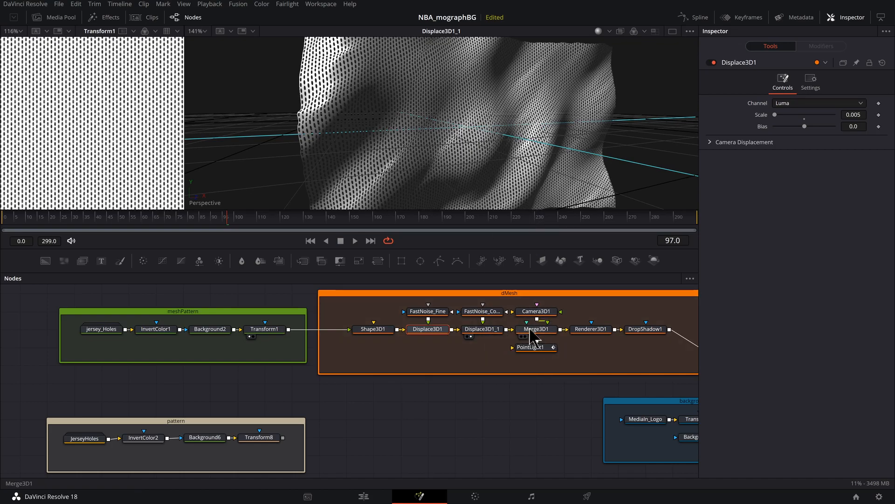
- Show Merge3D1 and Renderer3D1 in turn in the second viewer, and select the DropShadow1 node
{"action": "left_click", "coordinate": [532, 334]}
{"action": "key", "text": "2"}
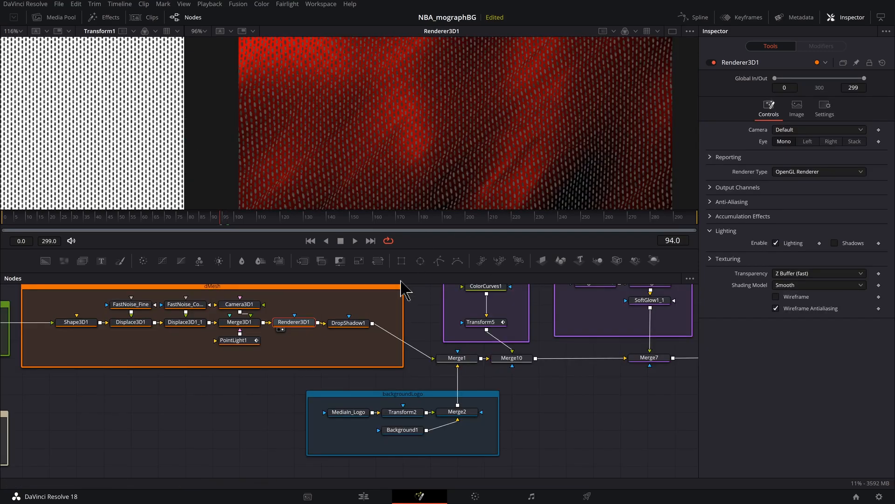
{"action": "left_click", "coordinate": [366, 324]}
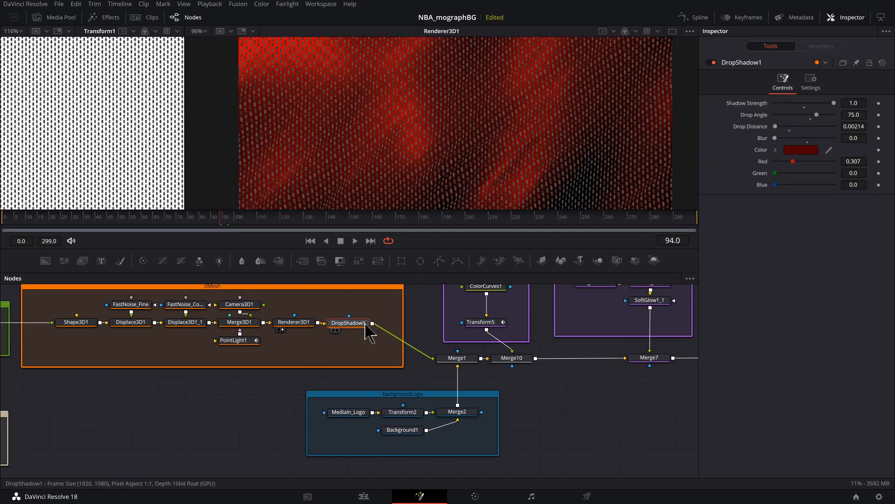